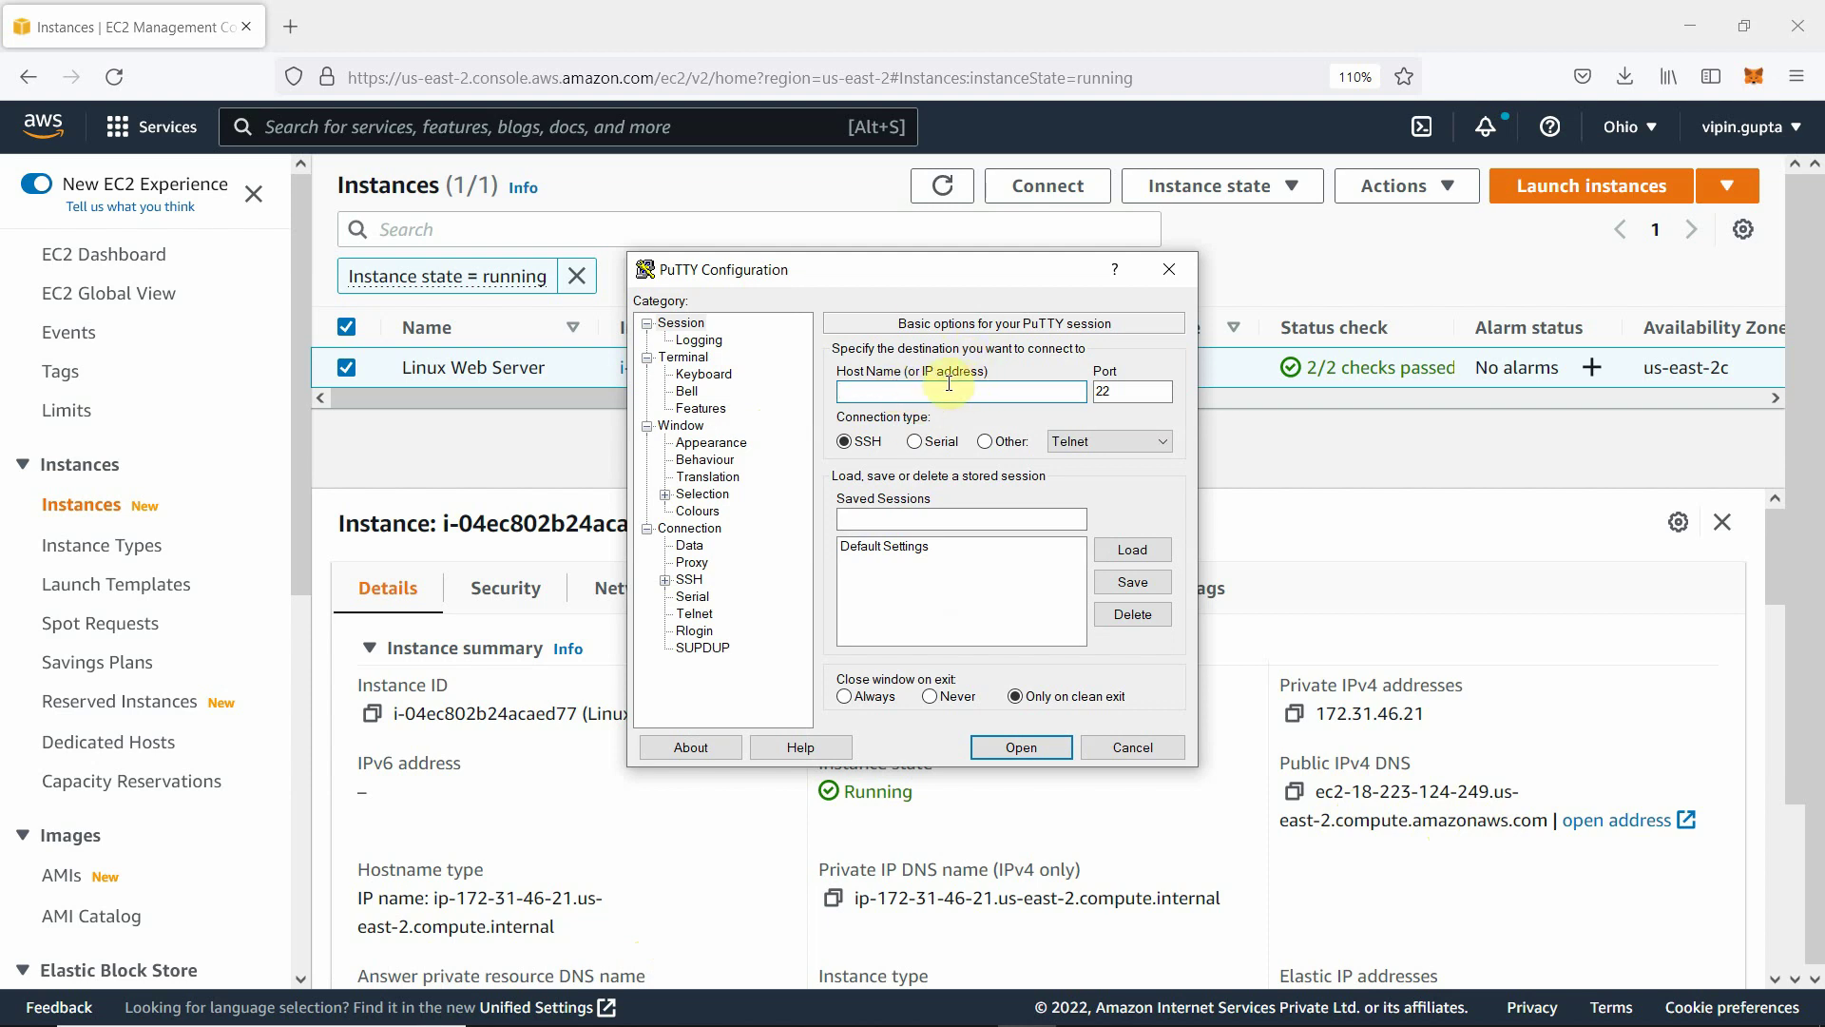
# - Enter the Linux Web Server's public address 18.223.124.249 as the PuTTY session's host name
pyautogui.click(898, 397)
pyautogui.rightClick(903, 387)
pyautogui.click(958, 478)
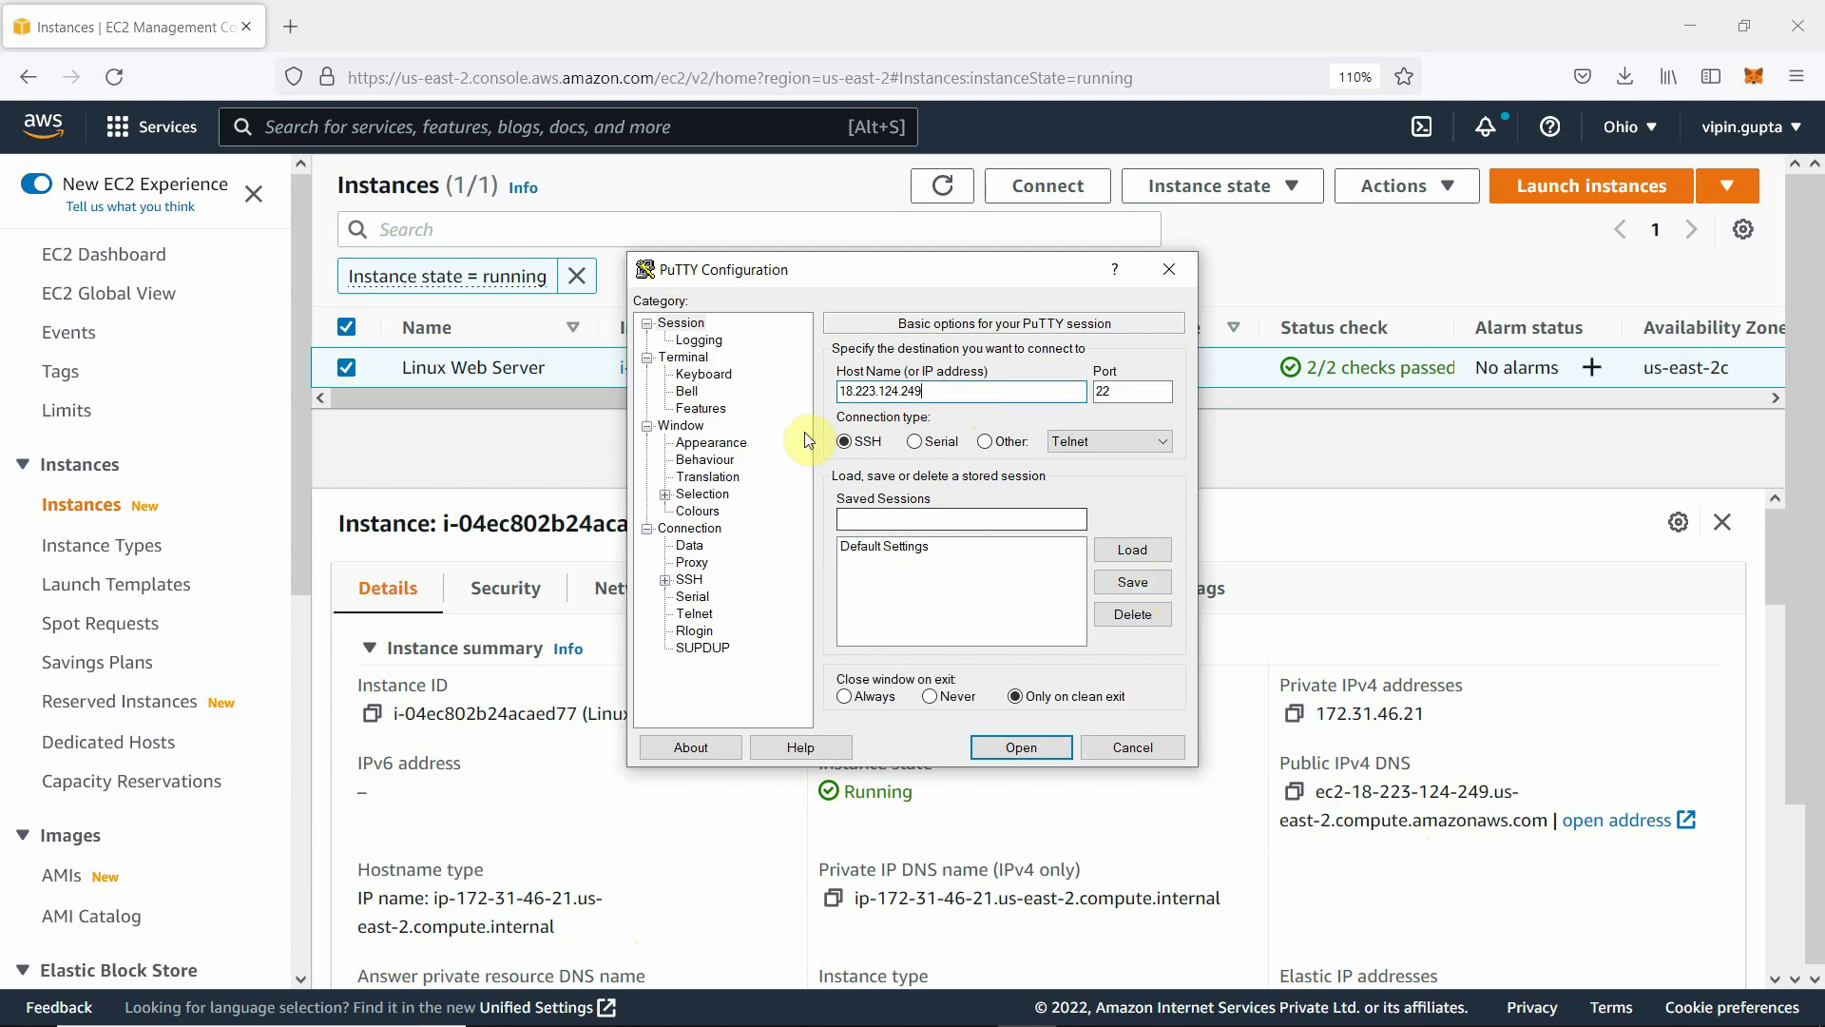
# - Set the connection's auto-login username to ec2-user
pyautogui.click(690, 545)
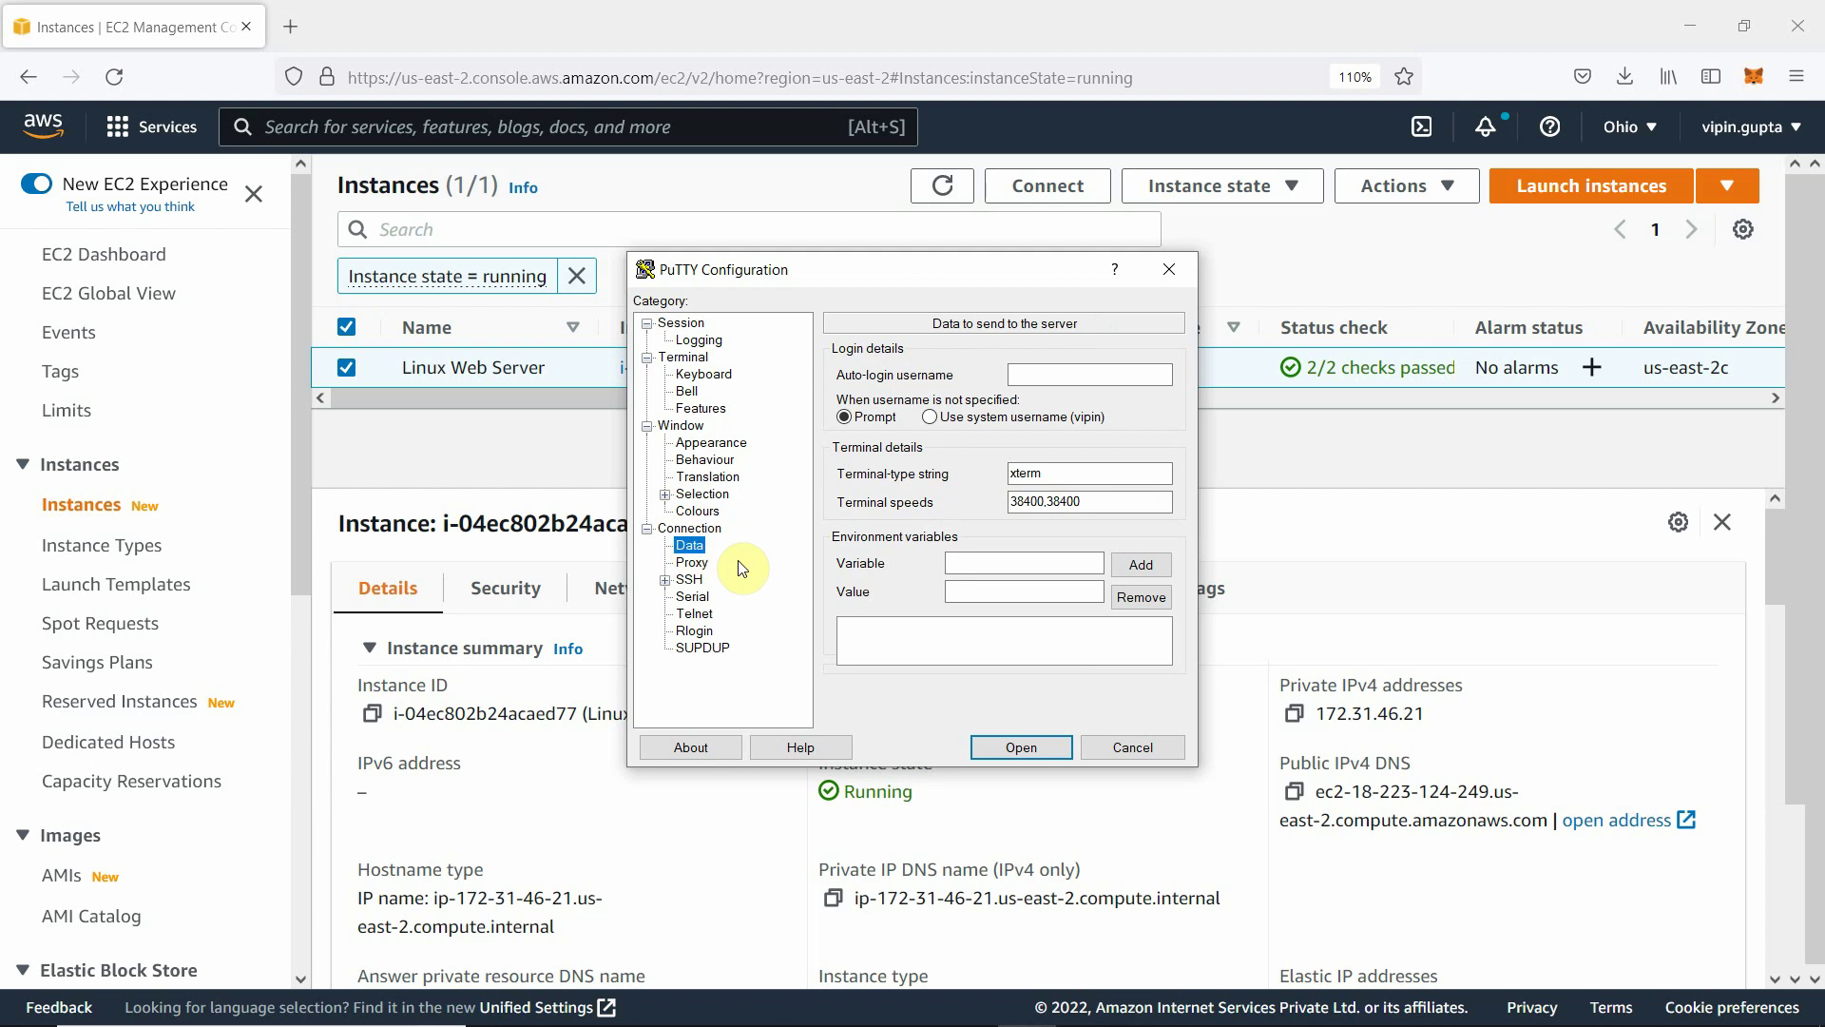
pyautogui.click(1057, 376)
pyautogui.click(1056, 376)
pyautogui.write('ec')
pyautogui.write('3')
pyautogui.write('2')
pyautogui.write('-u')
pyautogui.write('ser')
# - Choose the ohio-key PPK file from the hdata folder as the private key file for SSH authentication
pyautogui.click(665, 580)
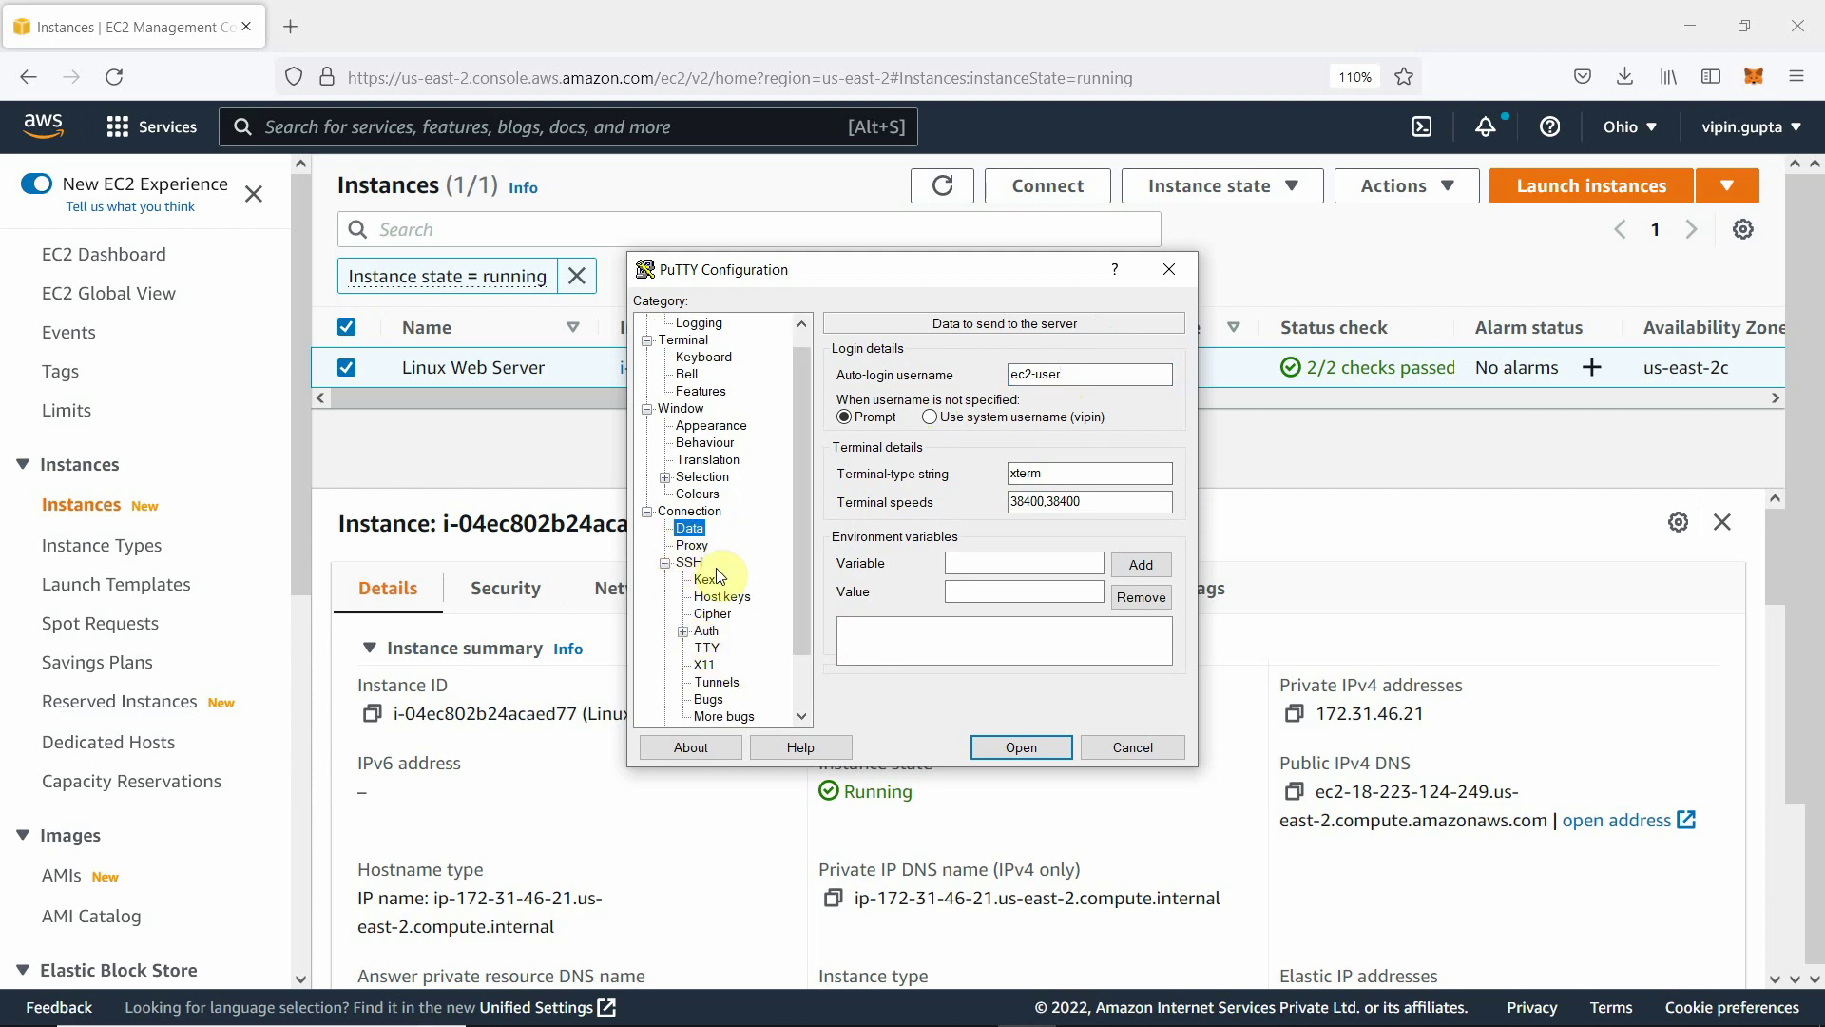
pyautogui.click(682, 630)
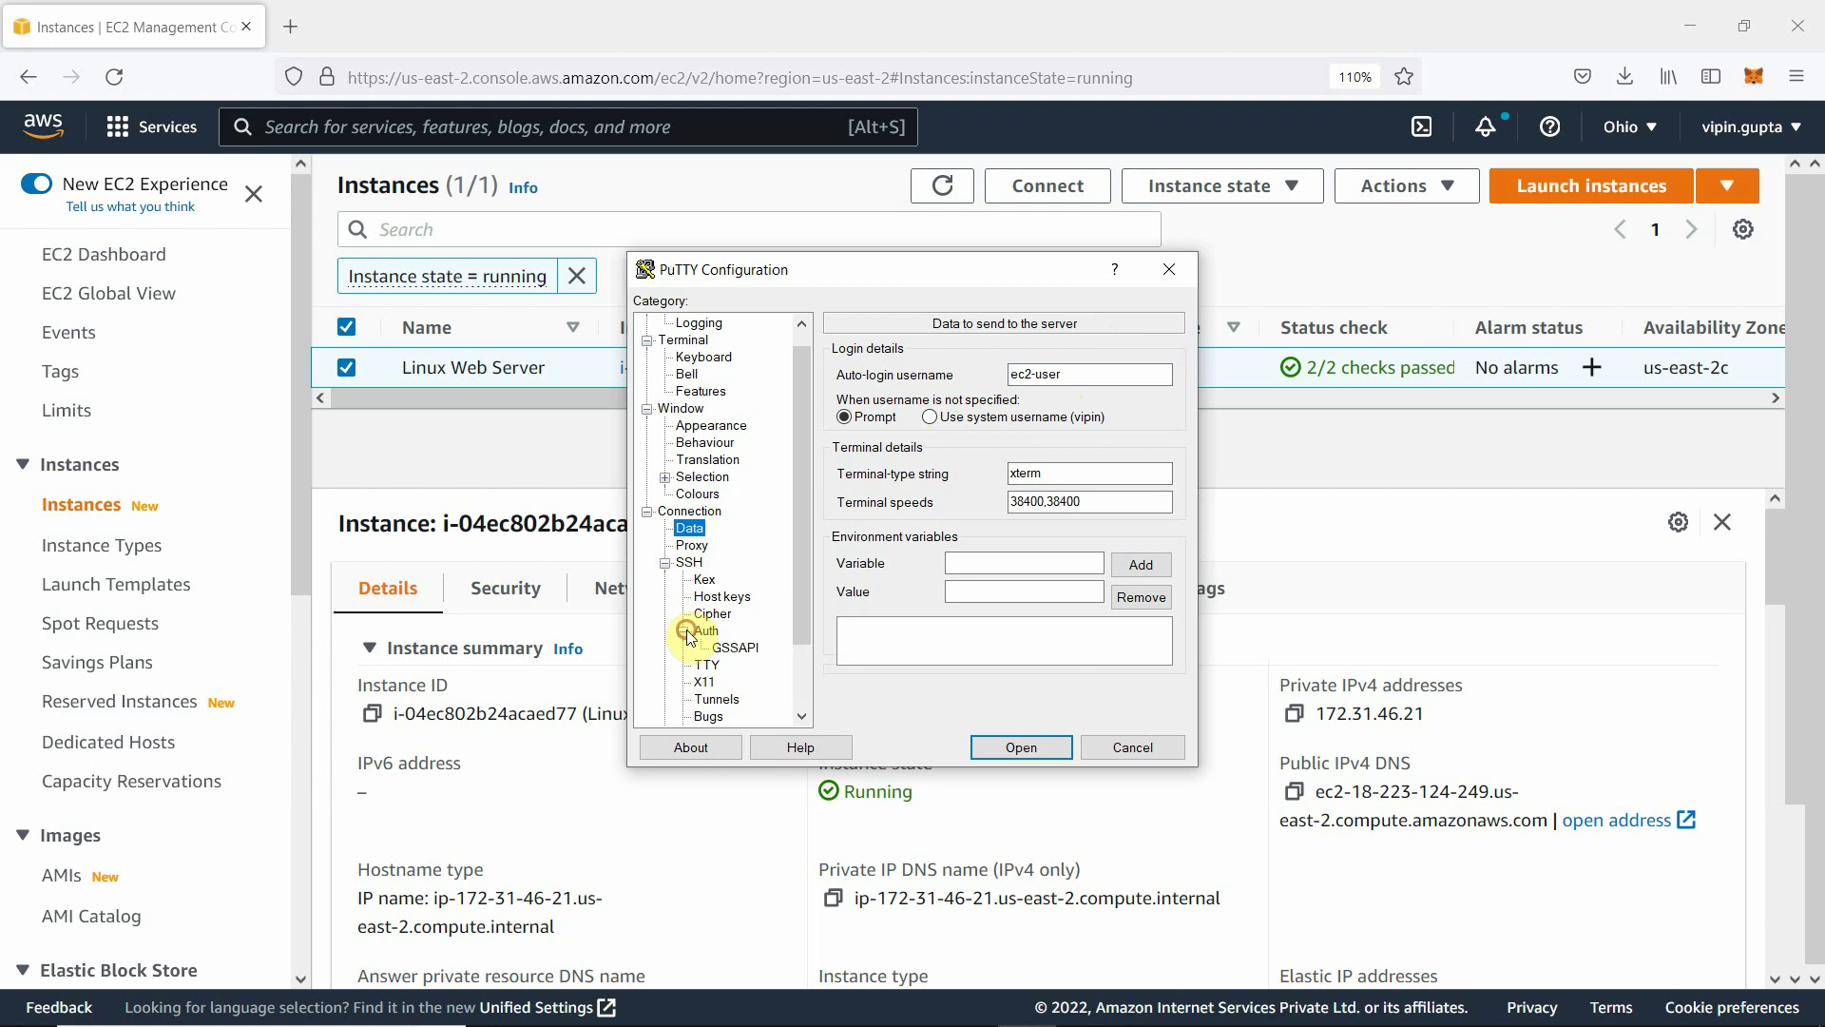
pyautogui.click(705, 630)
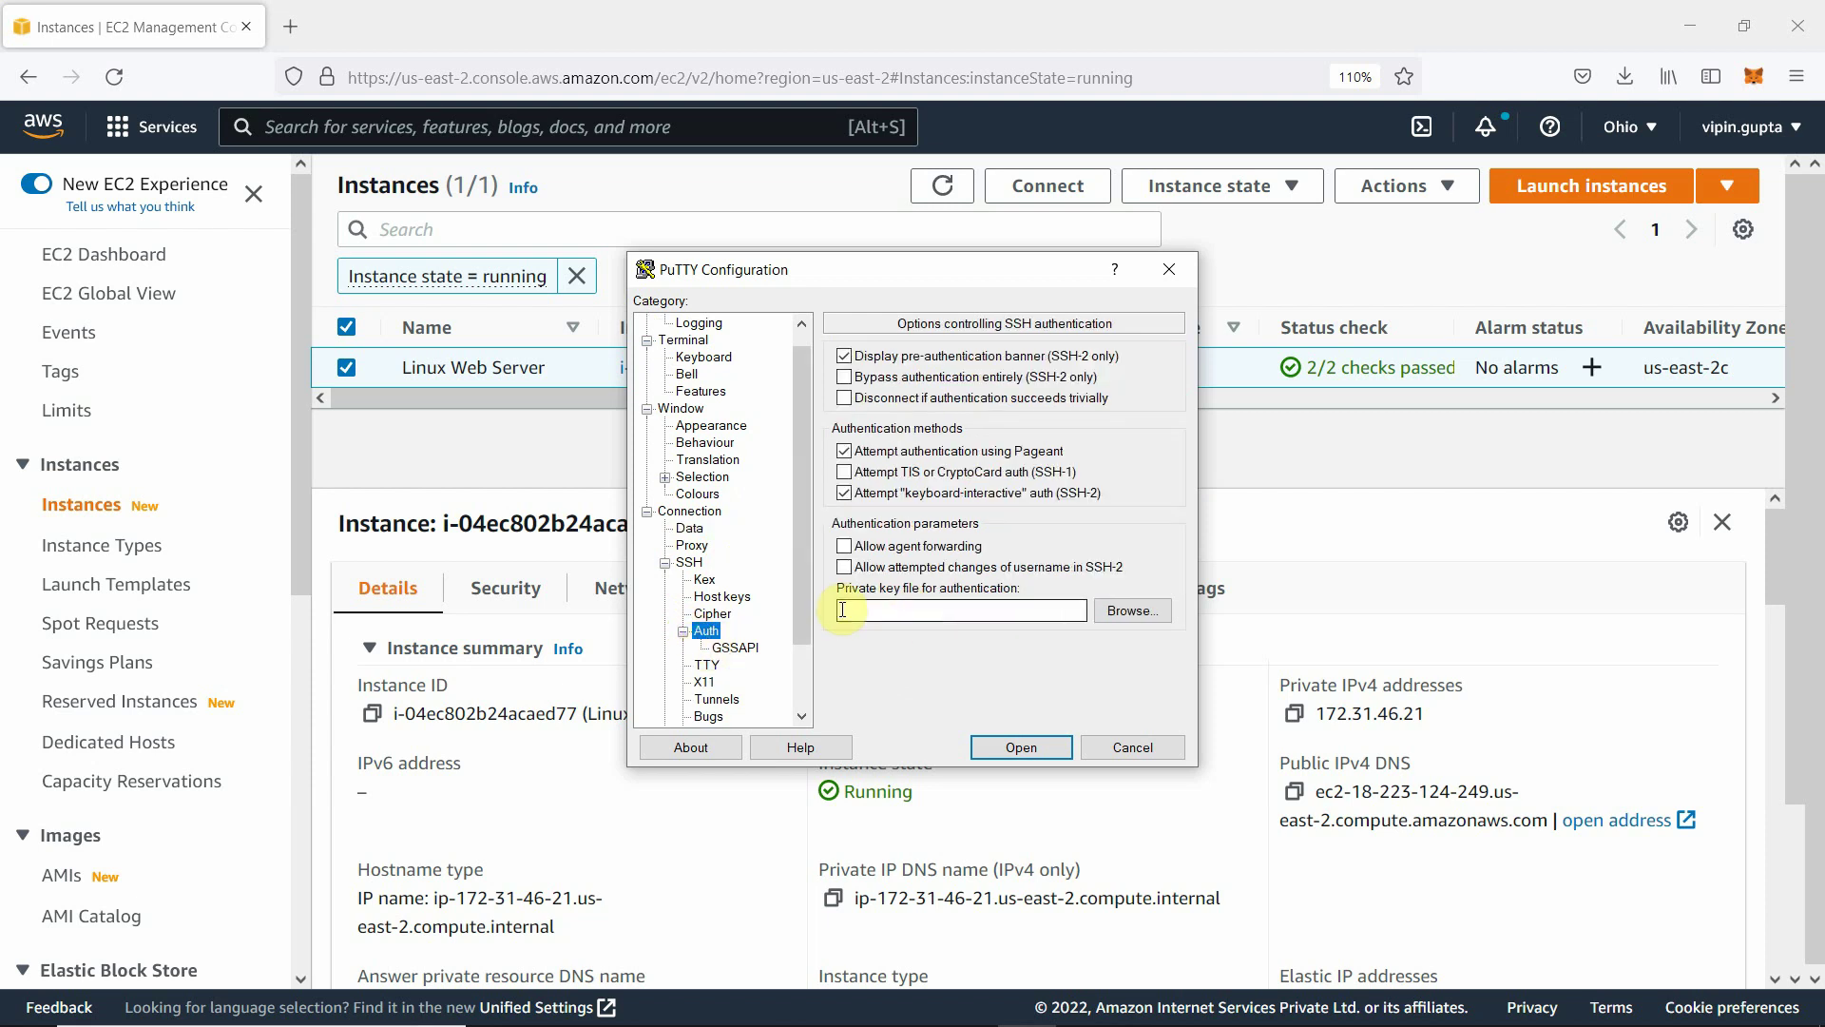
pyautogui.click(1134, 611)
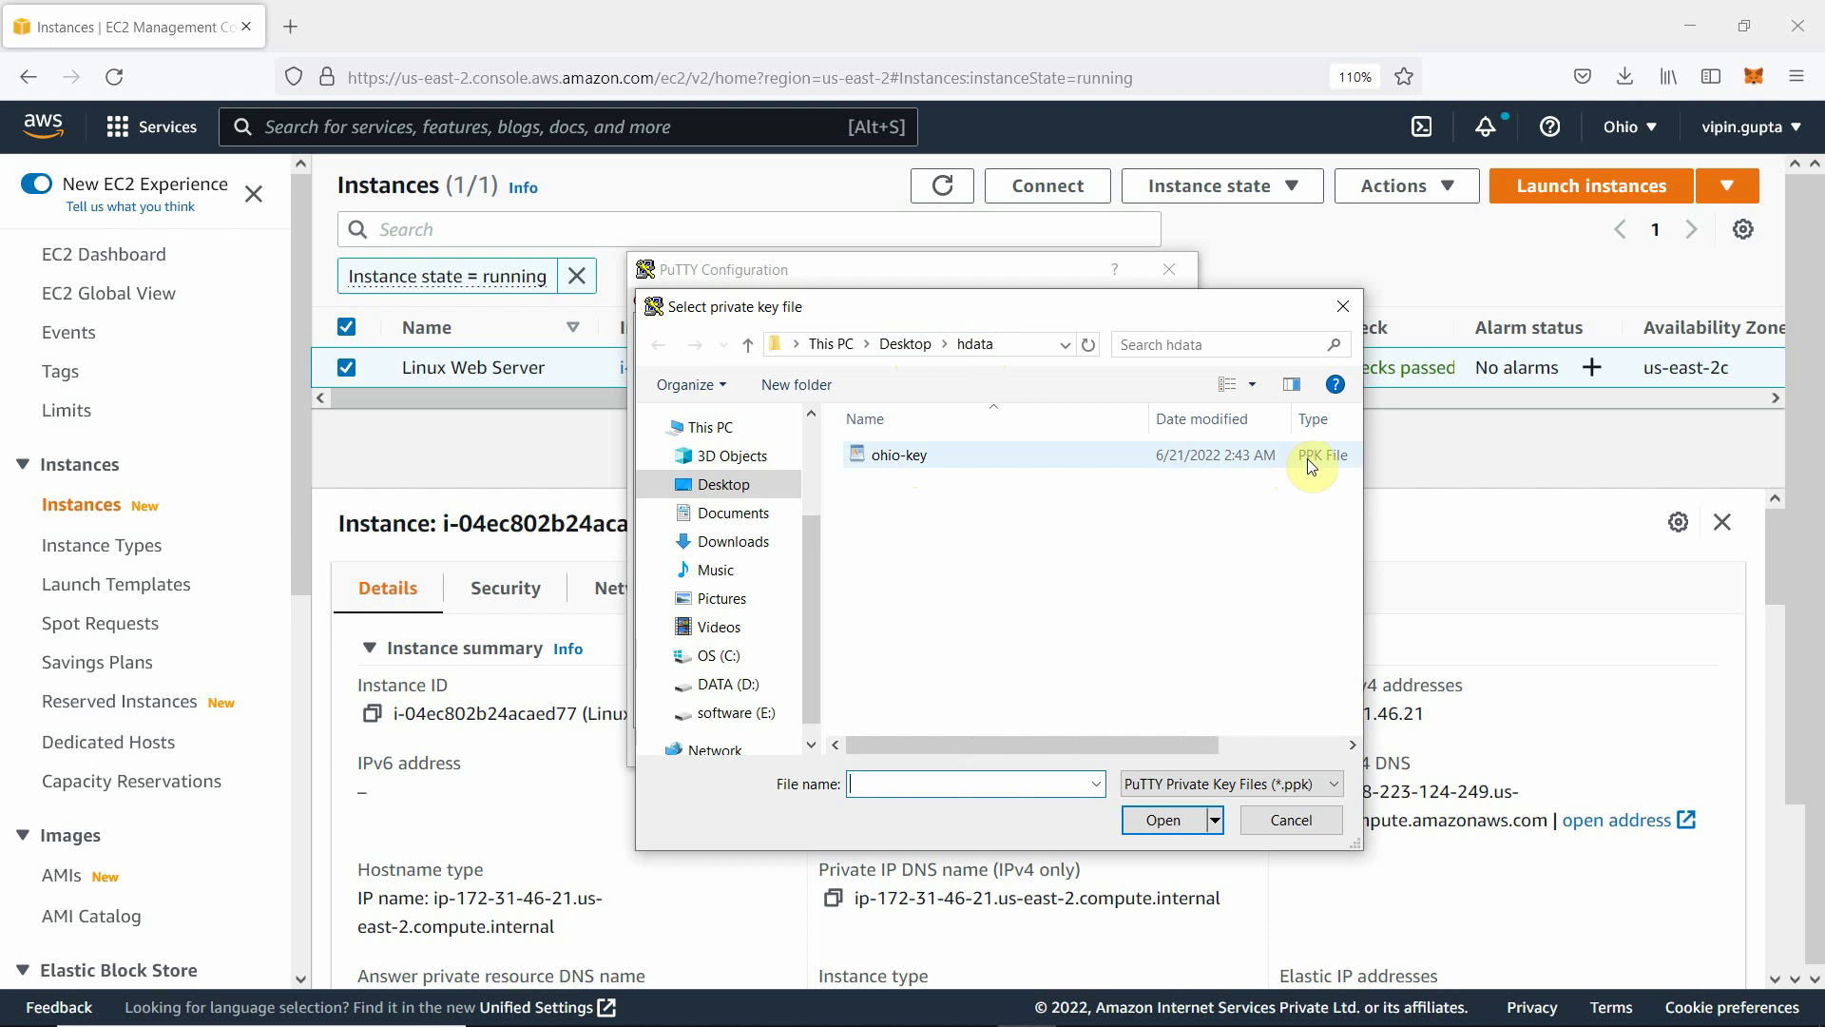
pyautogui.click(903, 454)
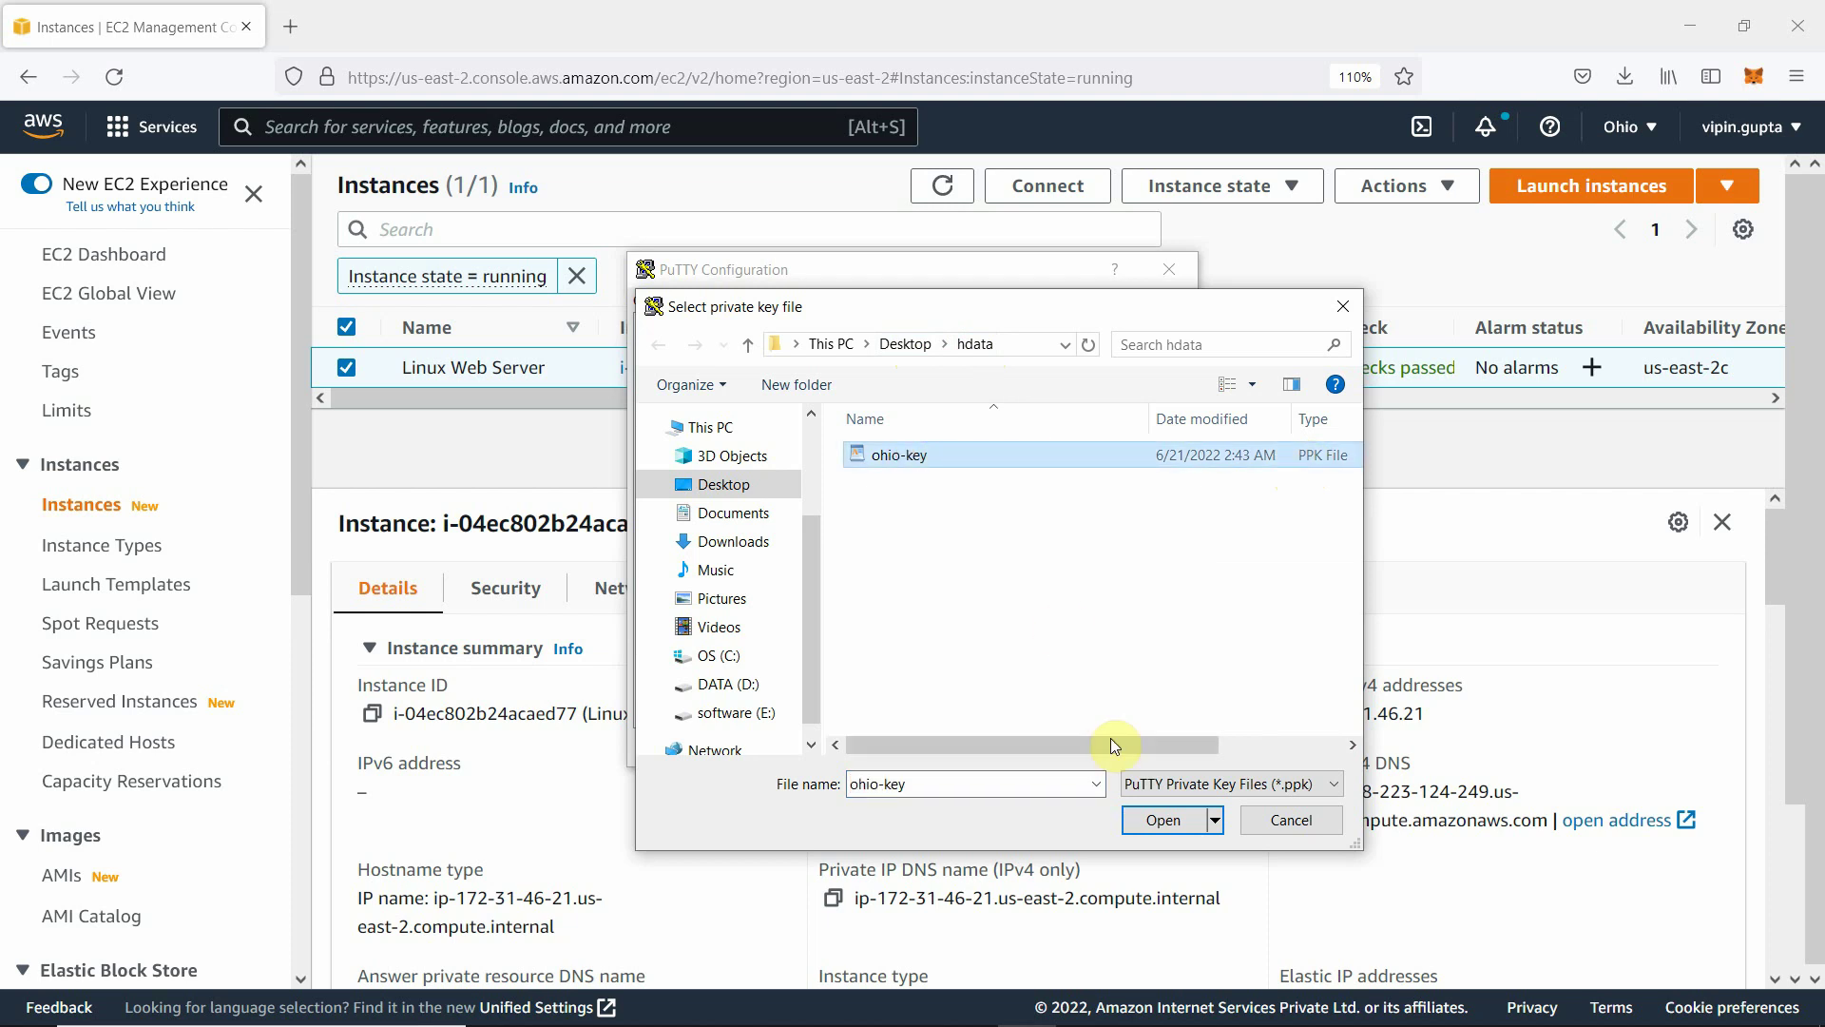
pyautogui.click(1152, 819)
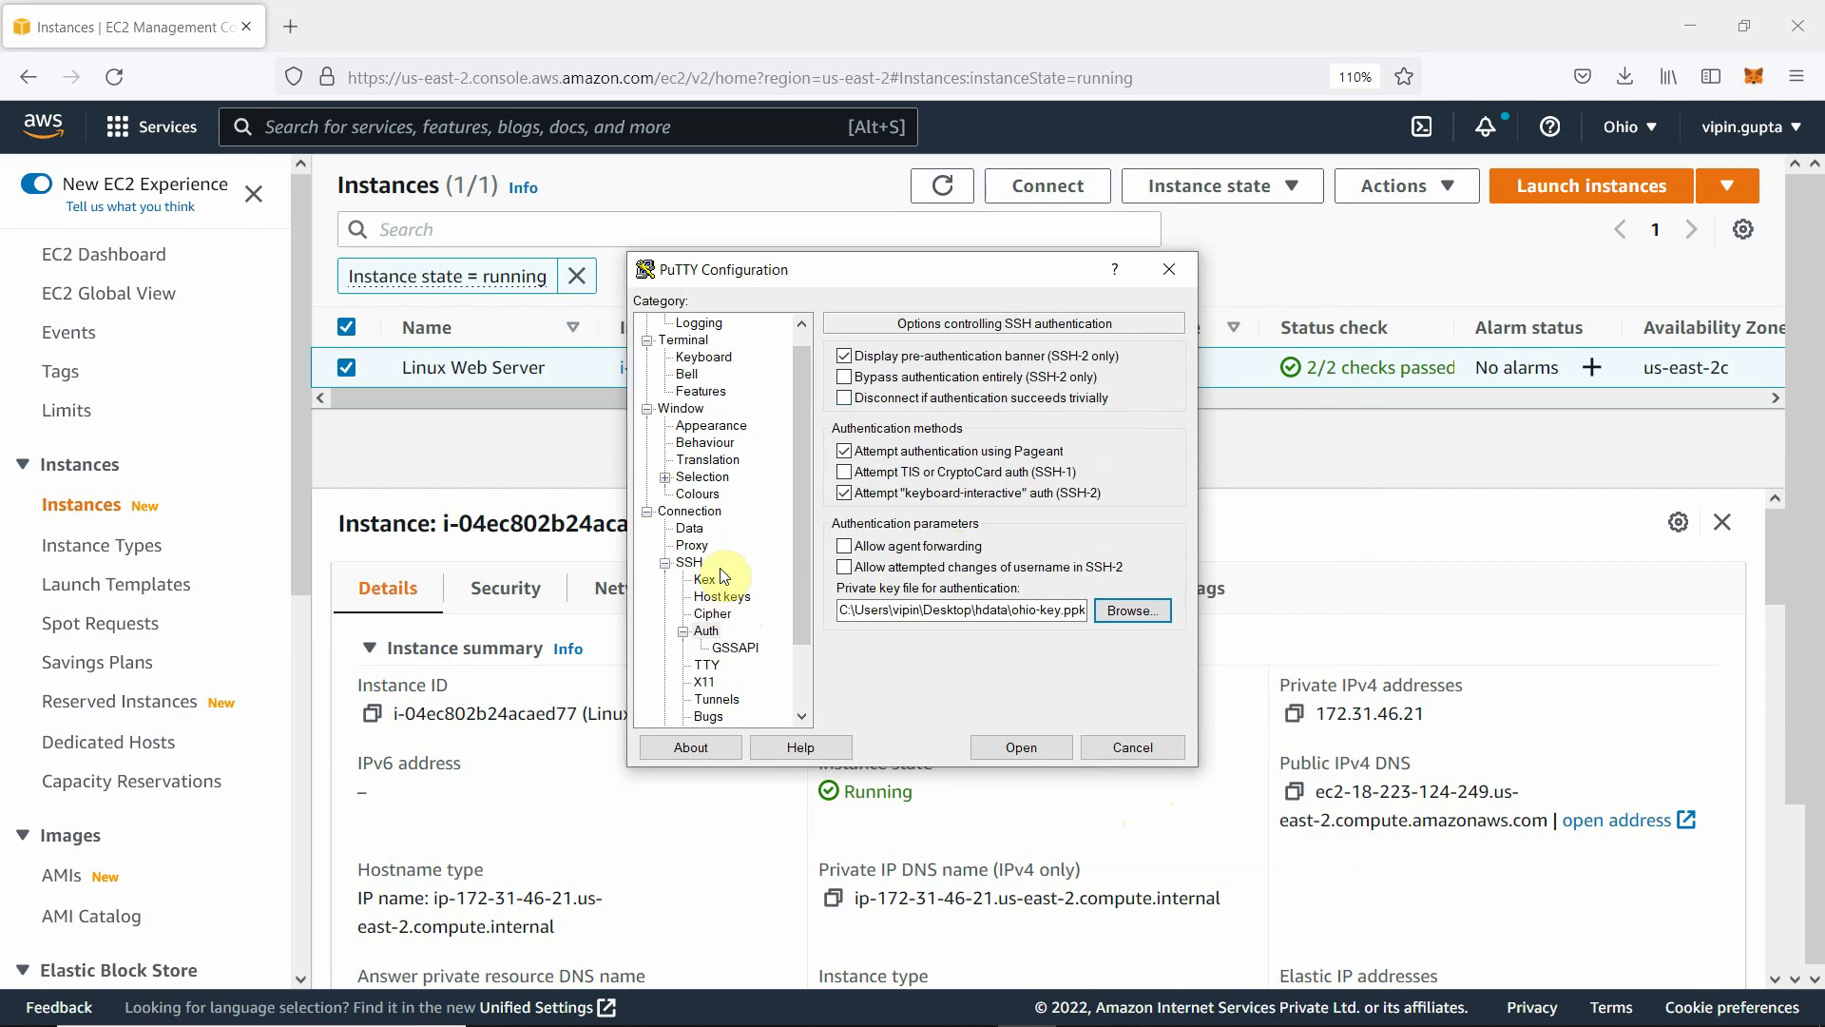
# - Set the seconds between keepalives for the connection to 60
pyautogui.click(702, 515)
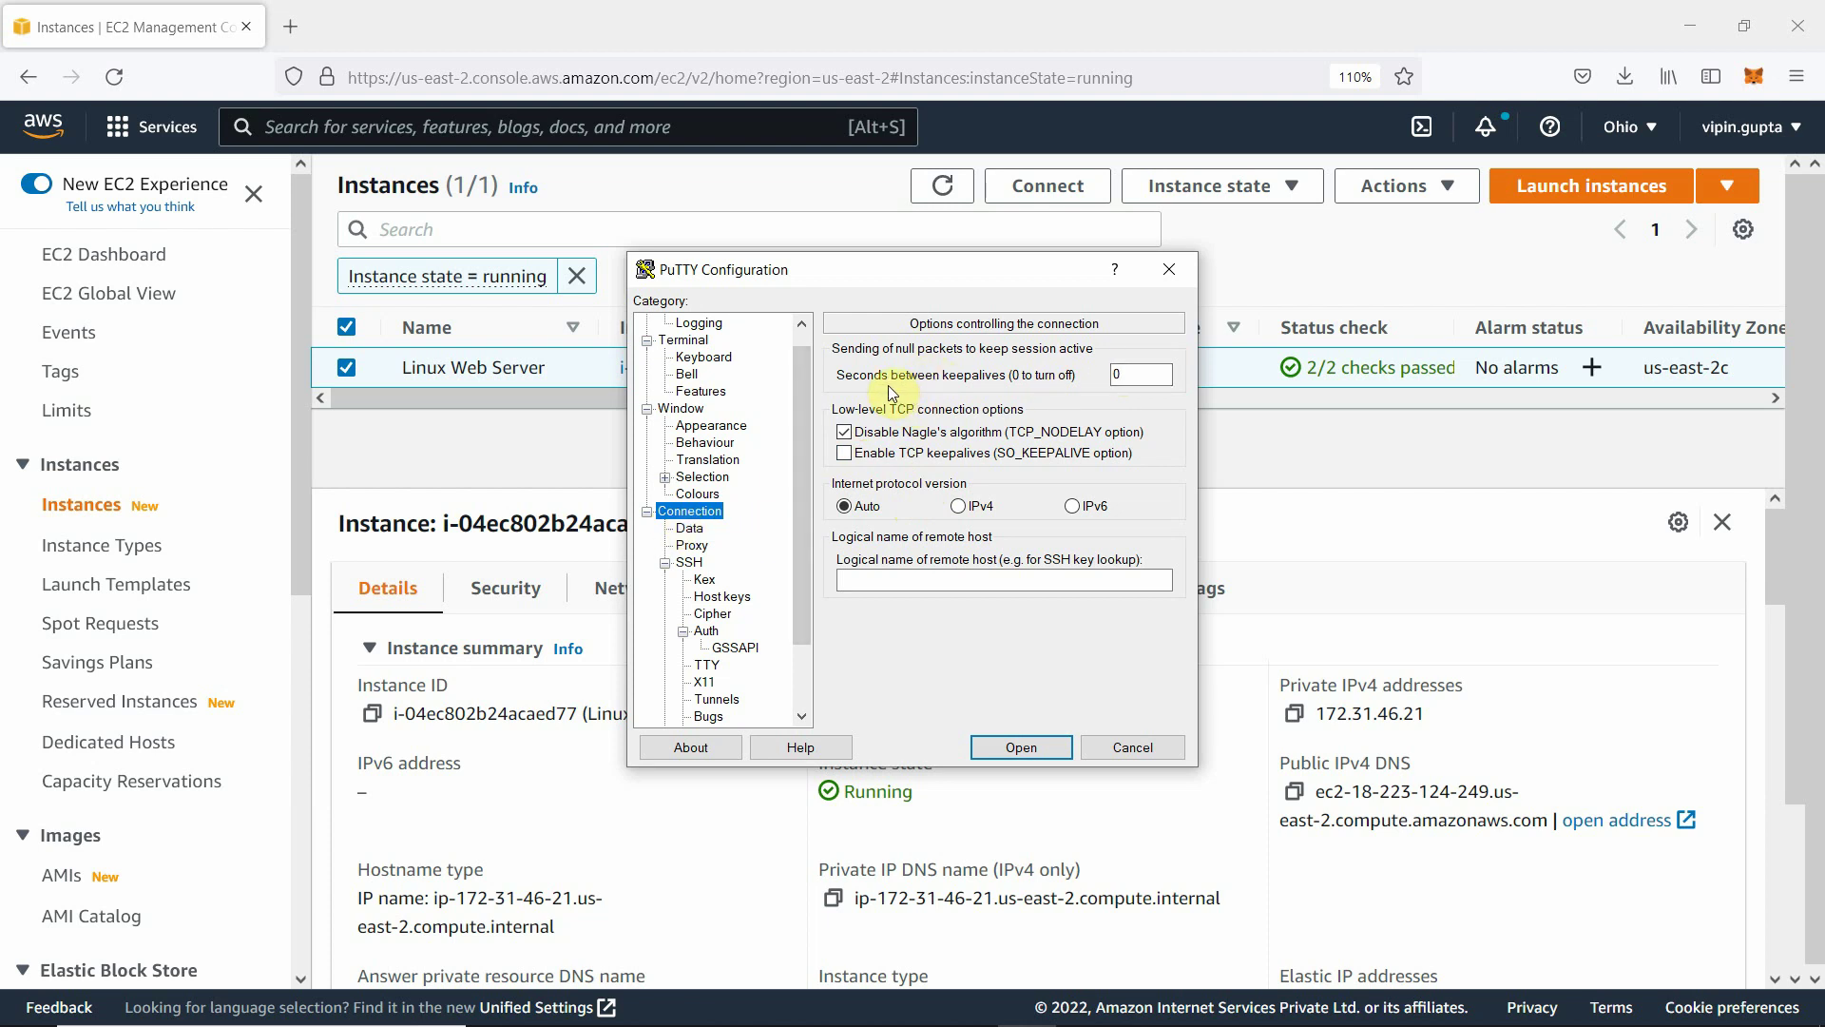
pyautogui.doubleClick(1122, 377)
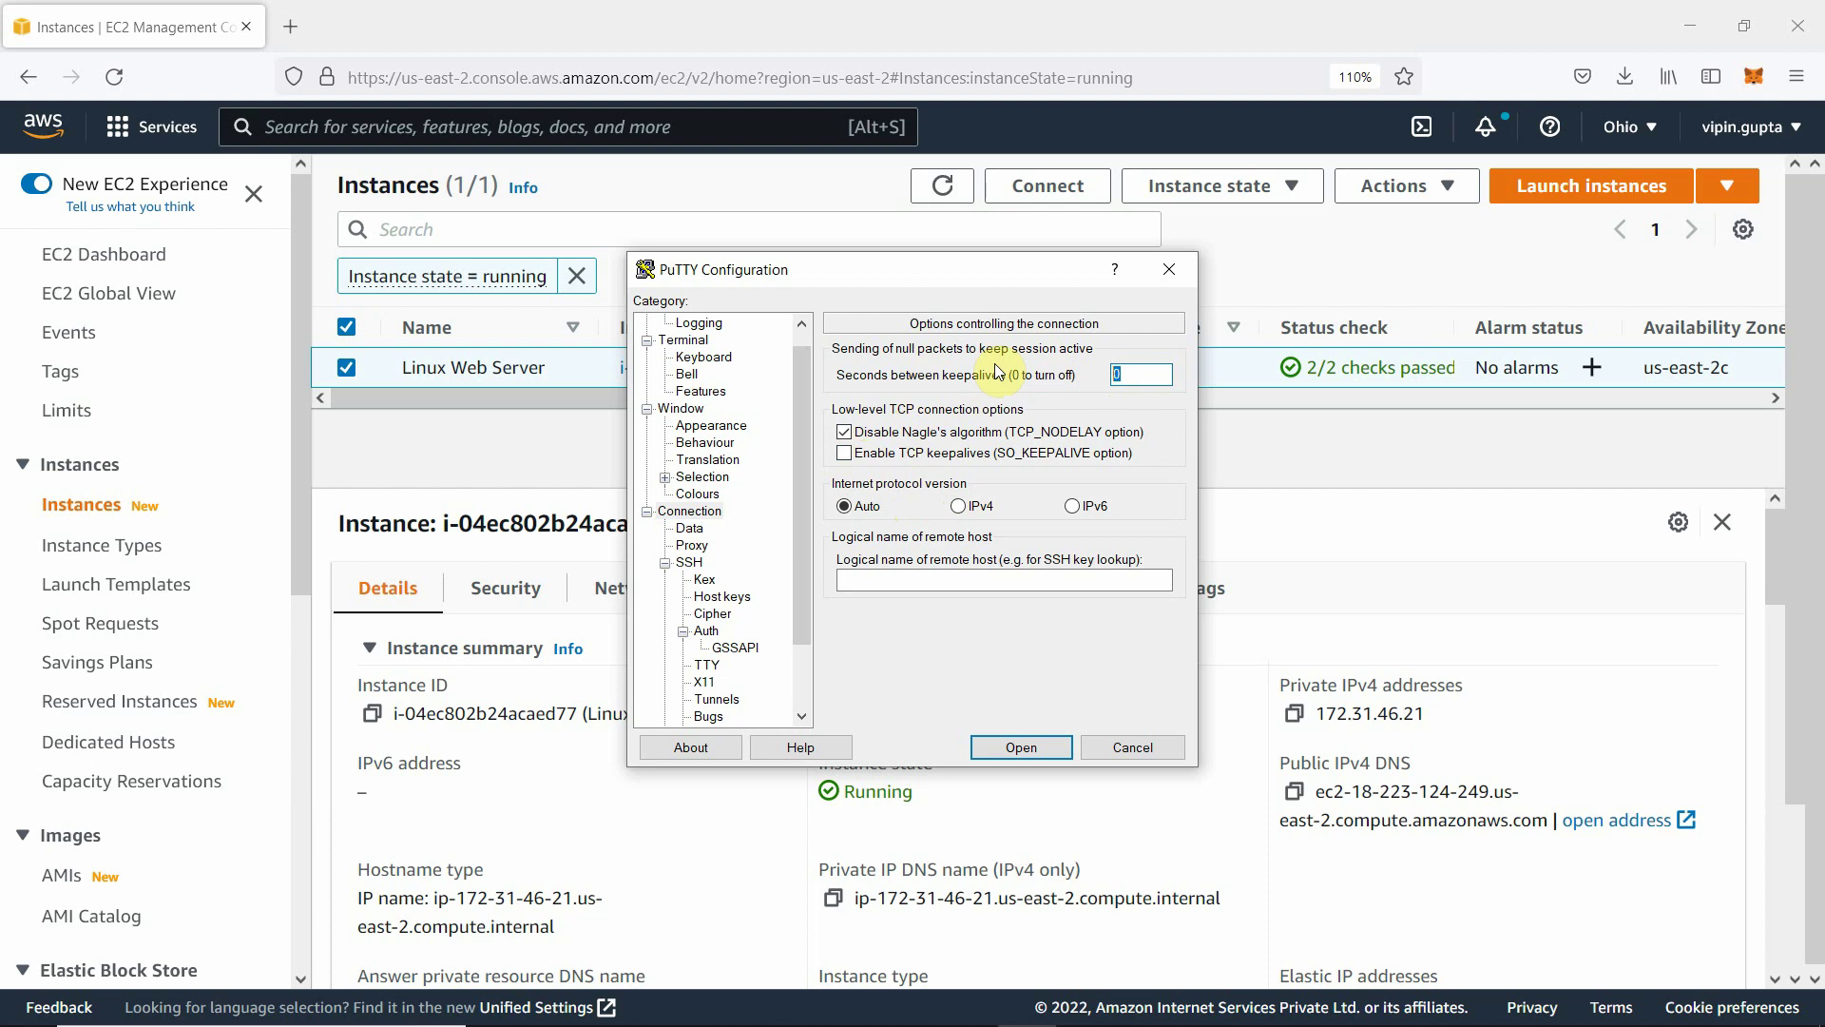
pyautogui.write('60')
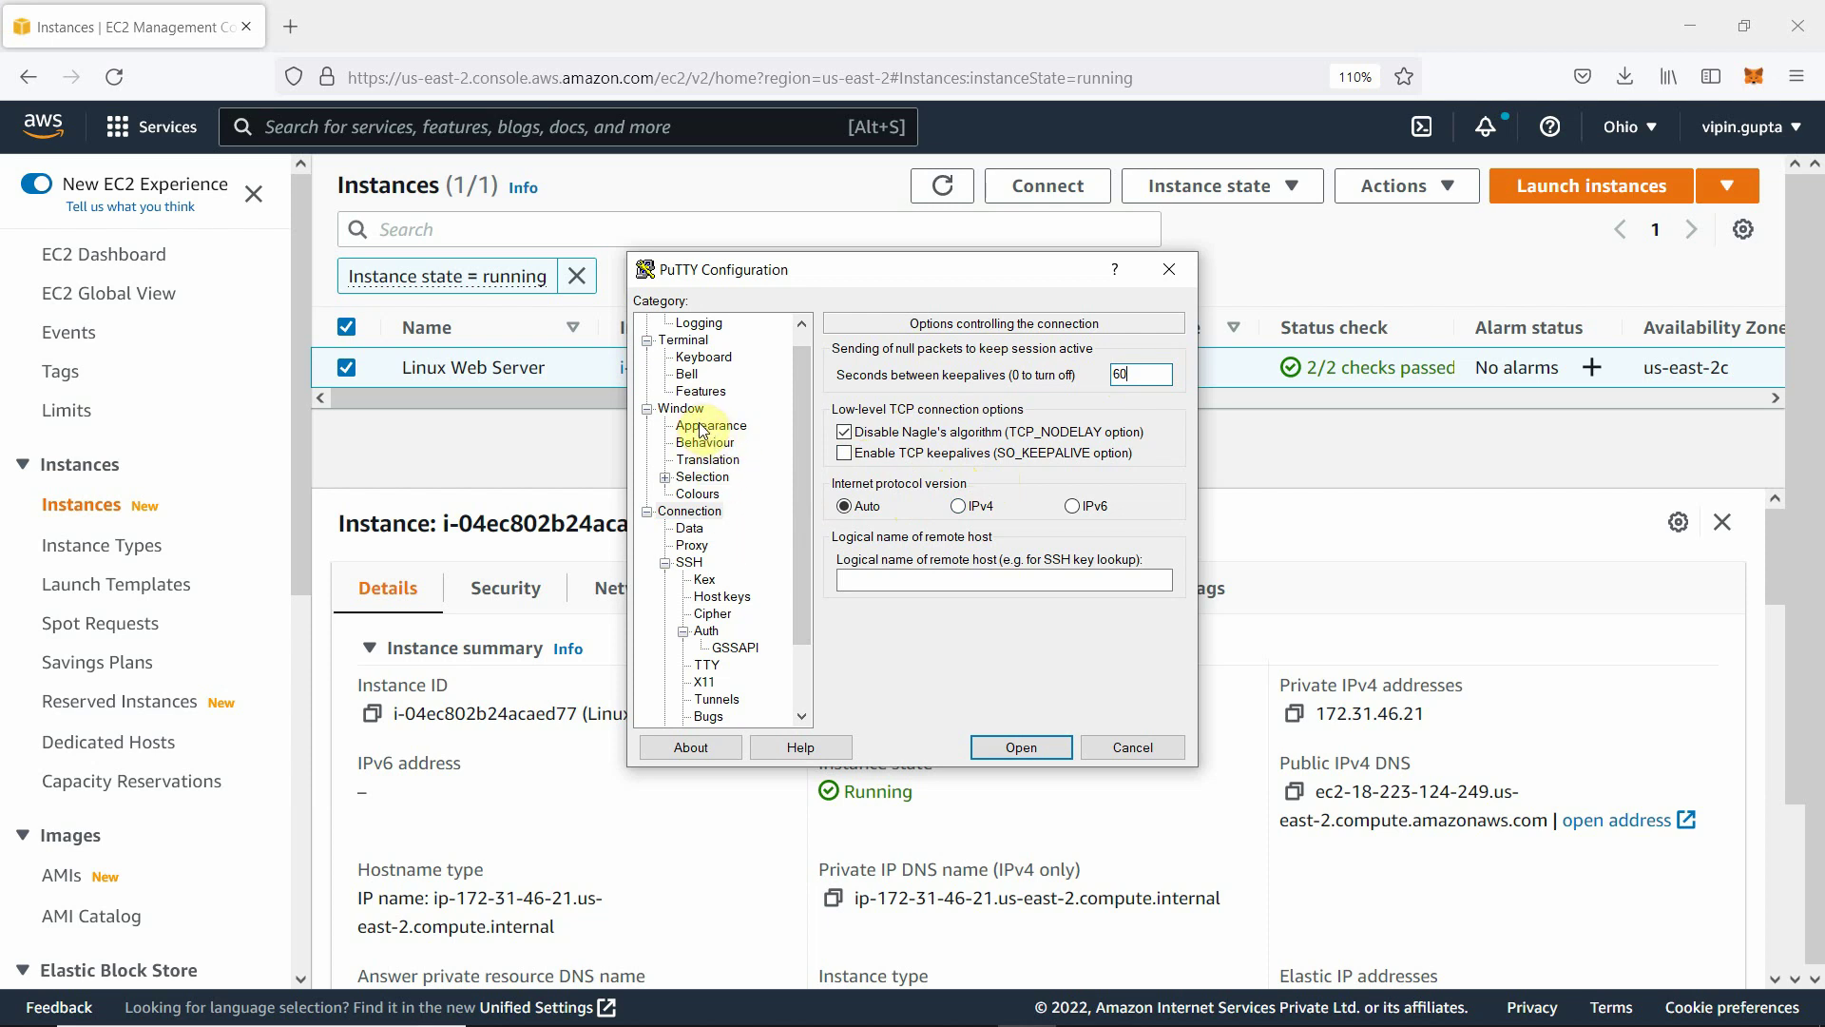
# - Set the terminal window's Courier New font size to 16 and enable the use of system colours
pyautogui.click(715, 448)
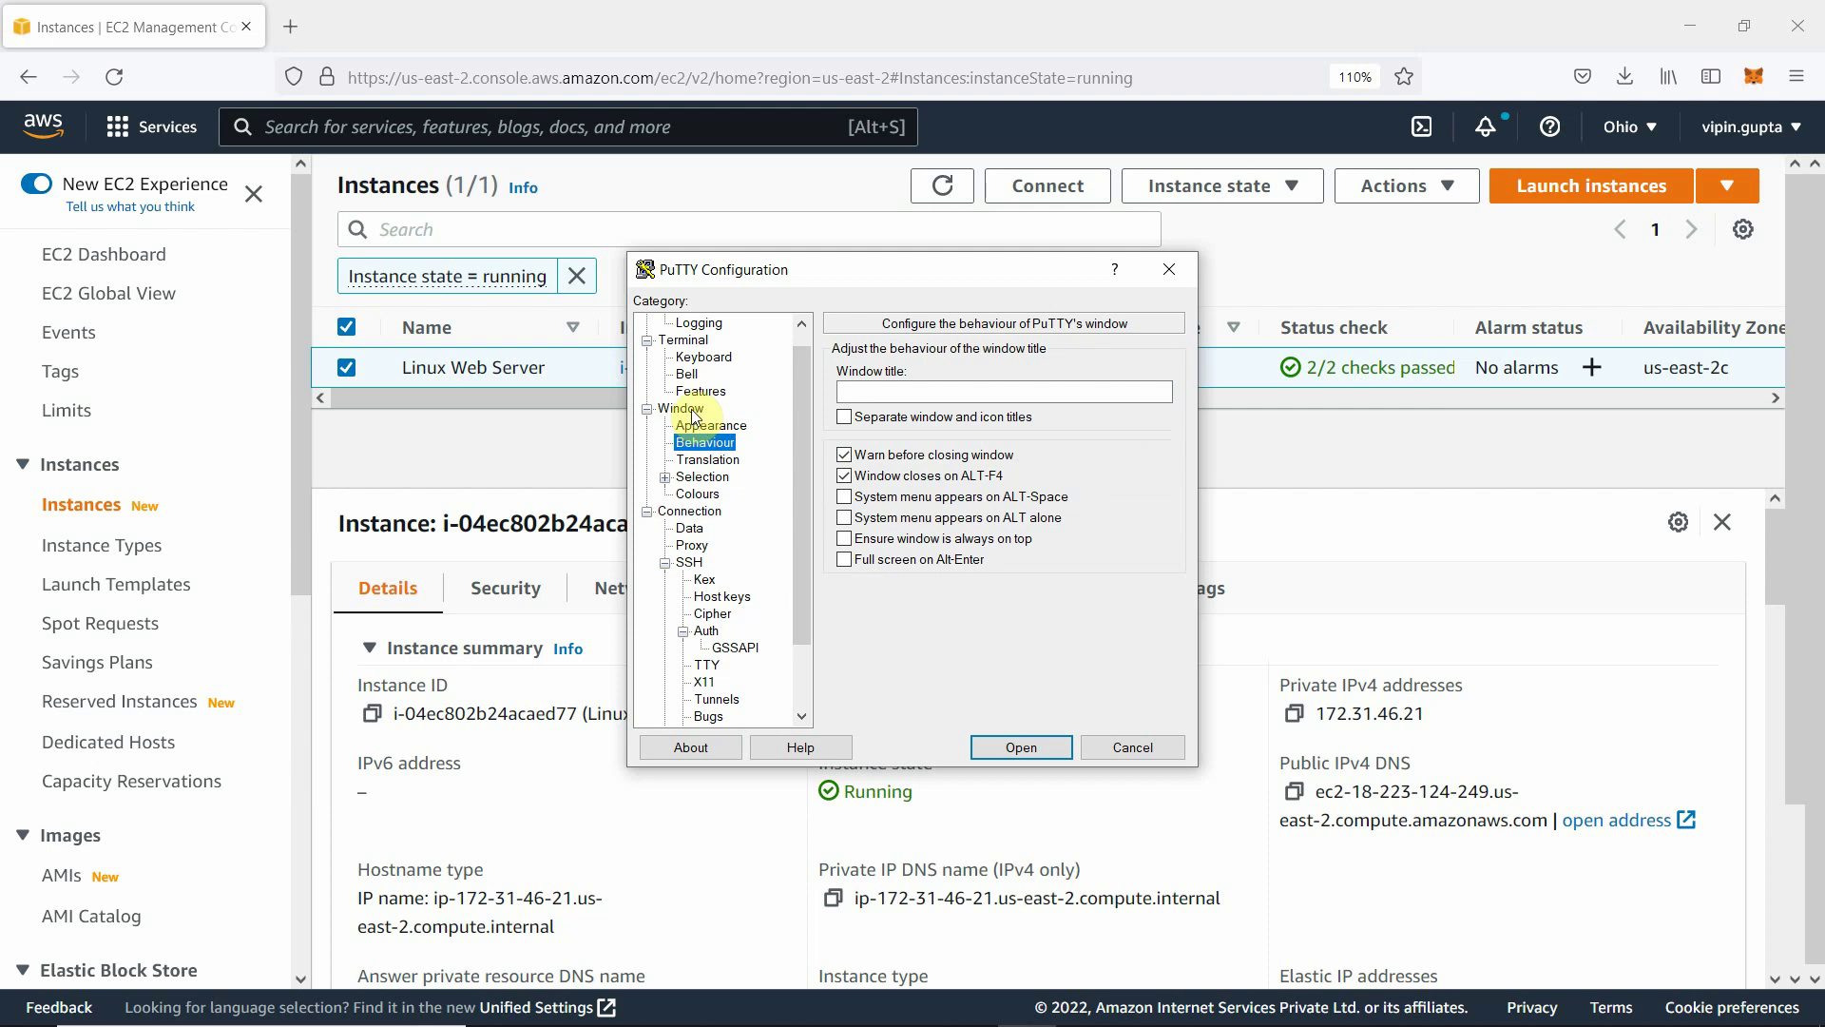
pyautogui.click(689, 410)
pyautogui.click(706, 430)
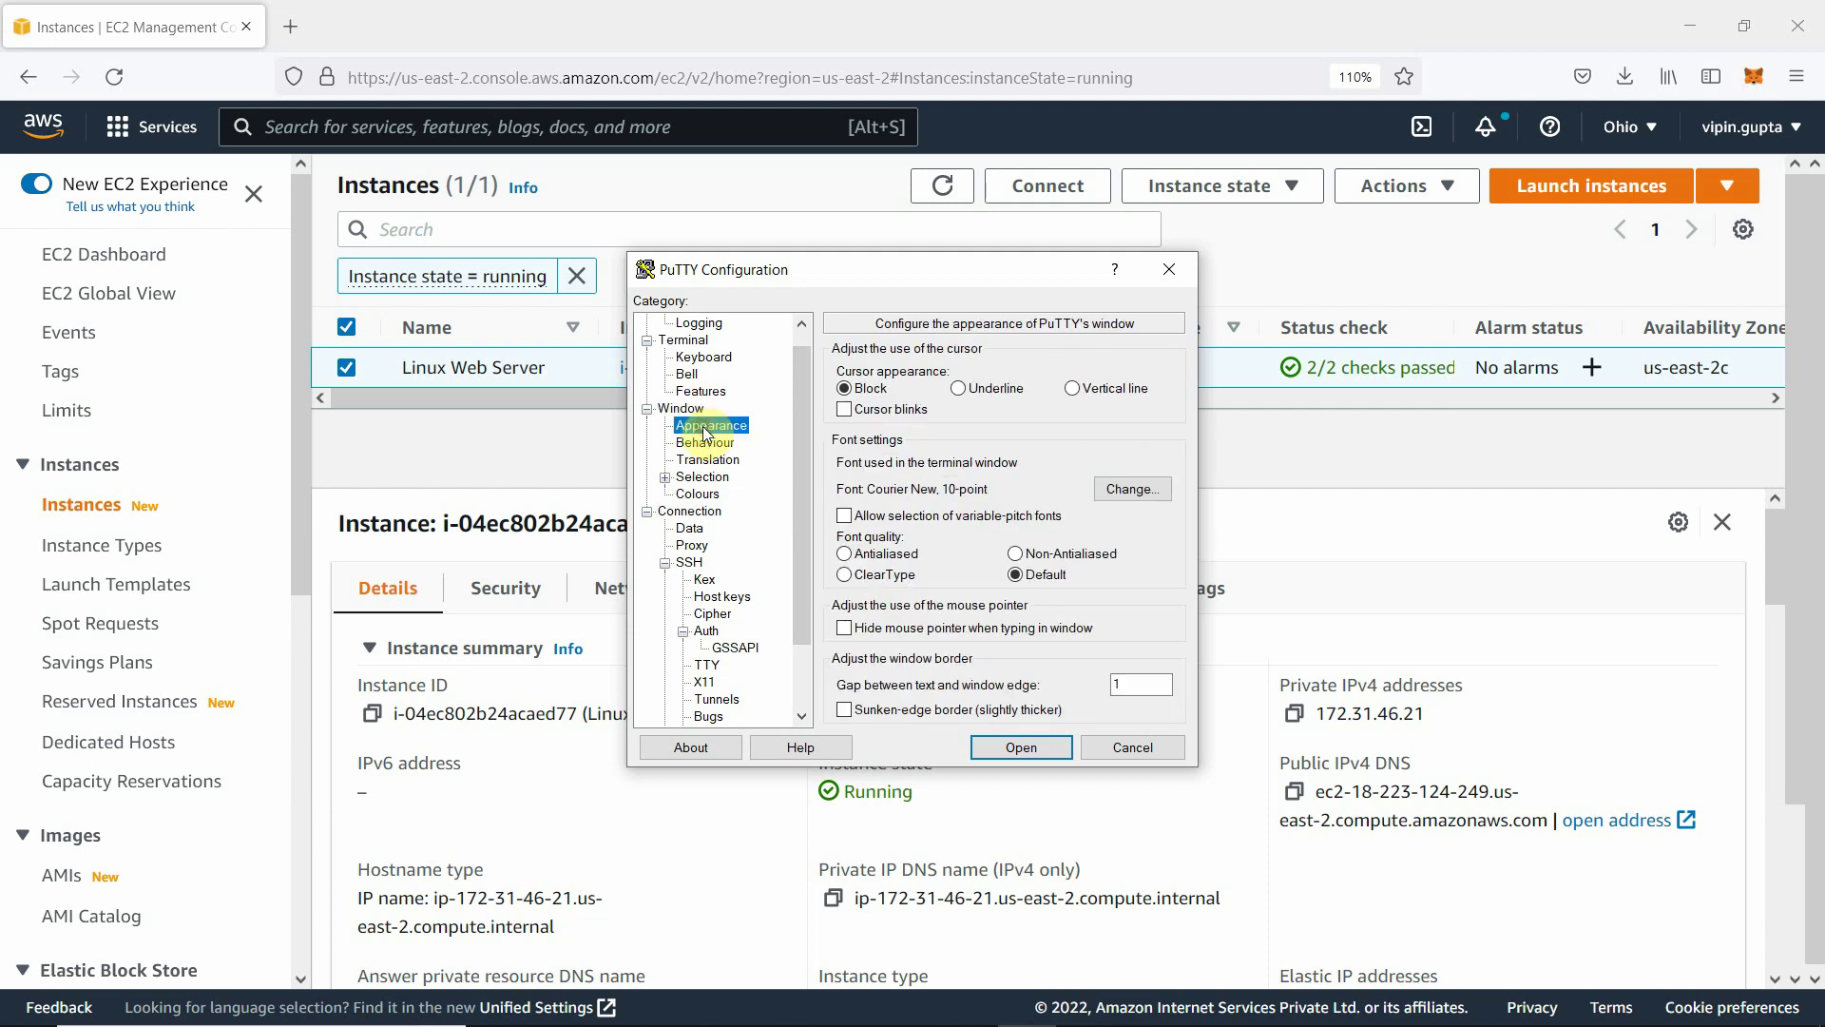
pyautogui.click(1127, 494)
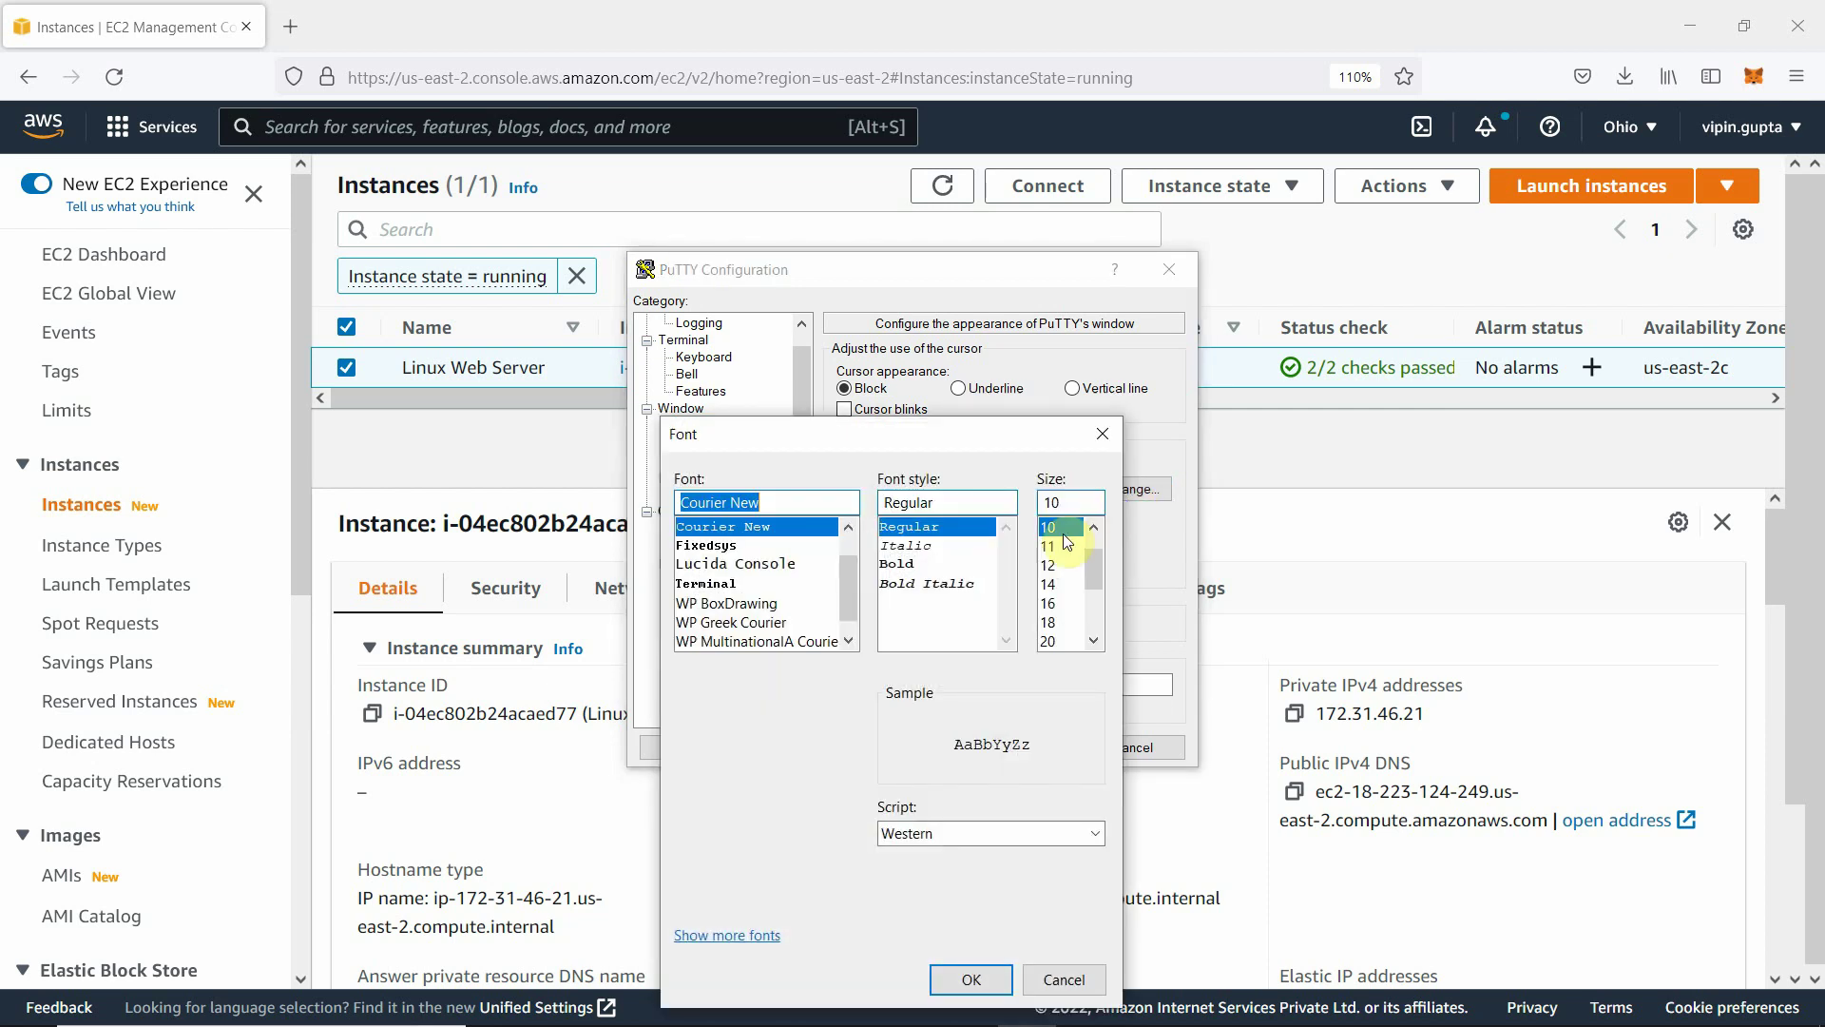
pyautogui.click(1049, 603)
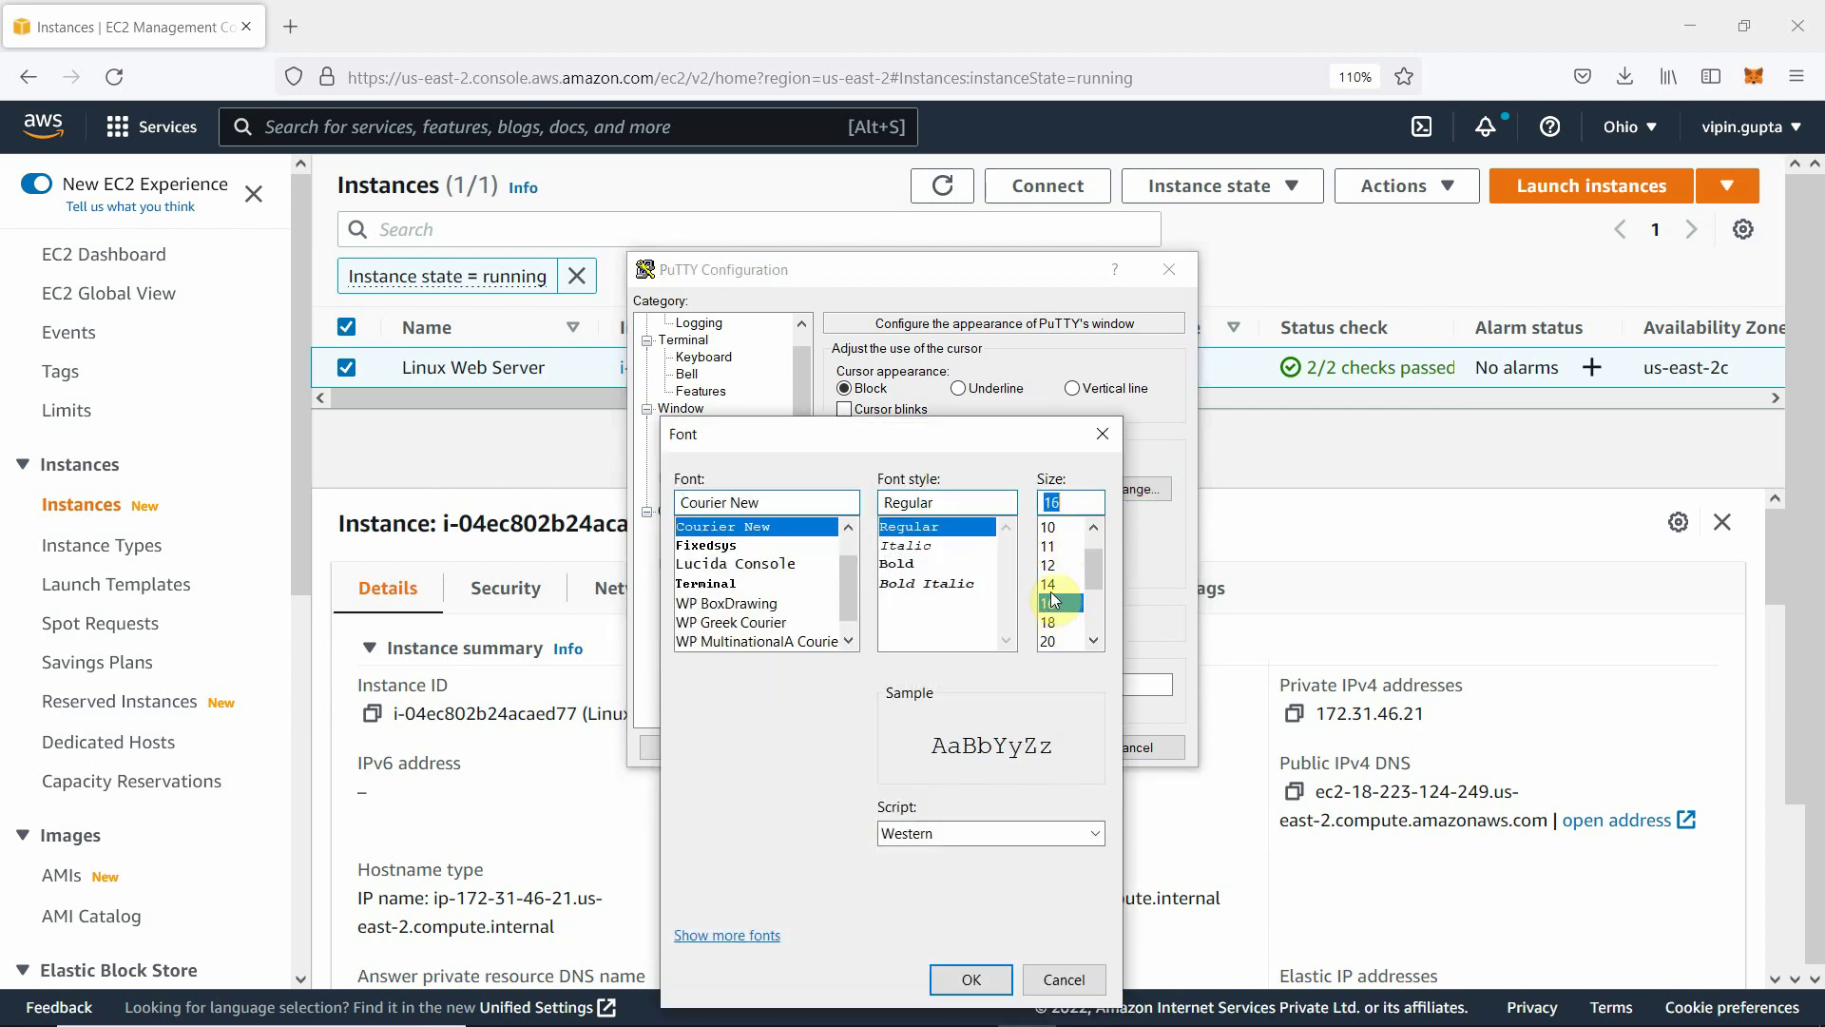
pyautogui.click(978, 972)
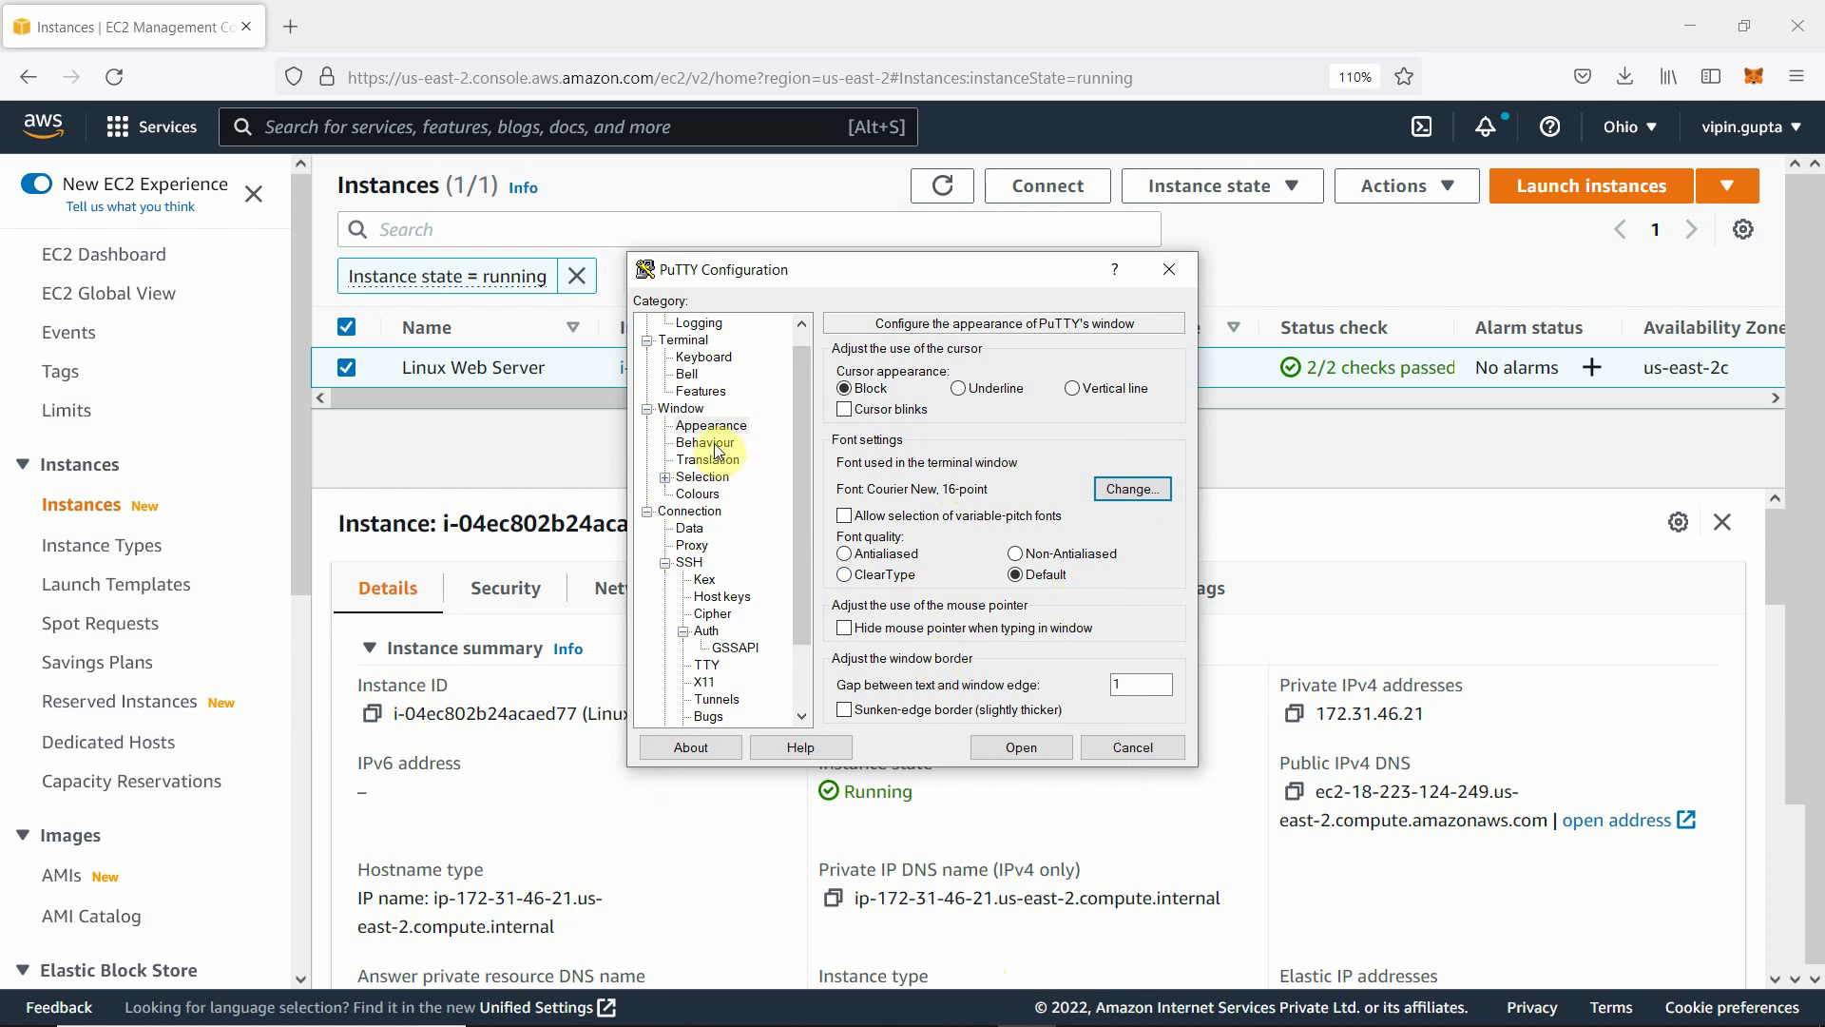
pyautogui.click(698, 493)
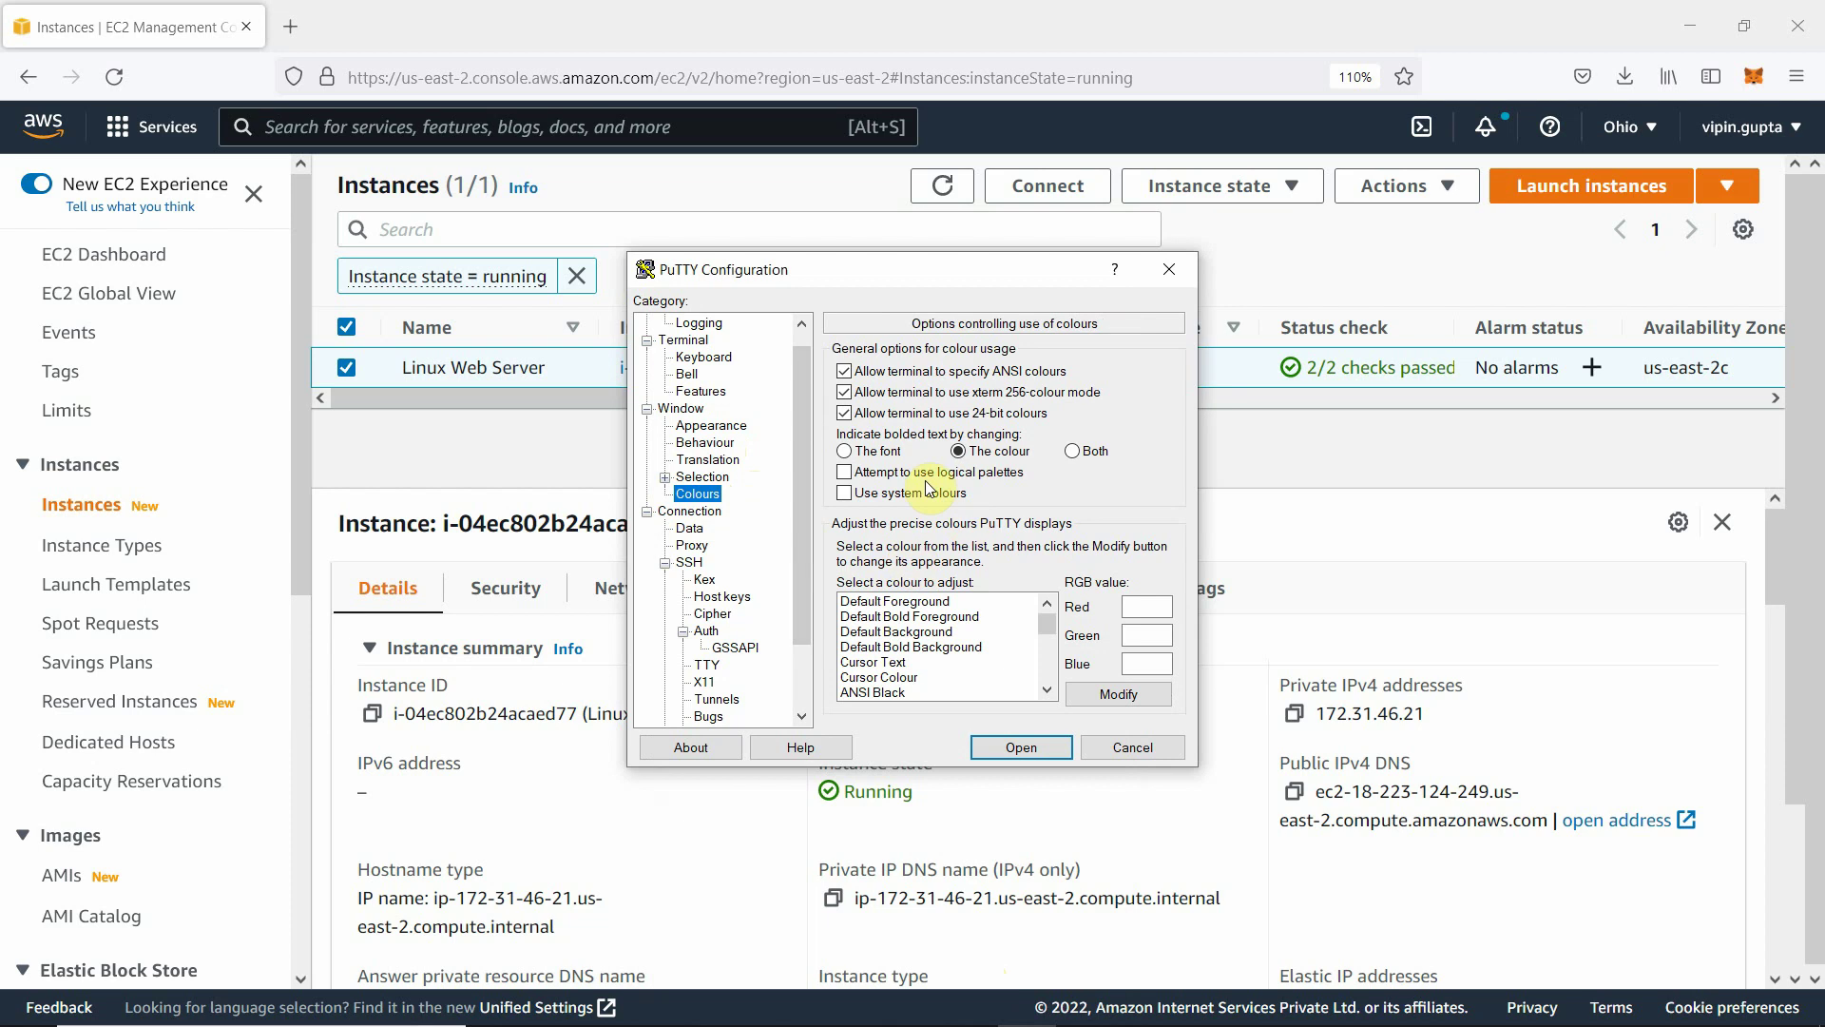
pyautogui.click(845, 494)
# - Open the SSH session, accepting the server's host key, and run pwd in the terminal
pyautogui.click(1017, 749)
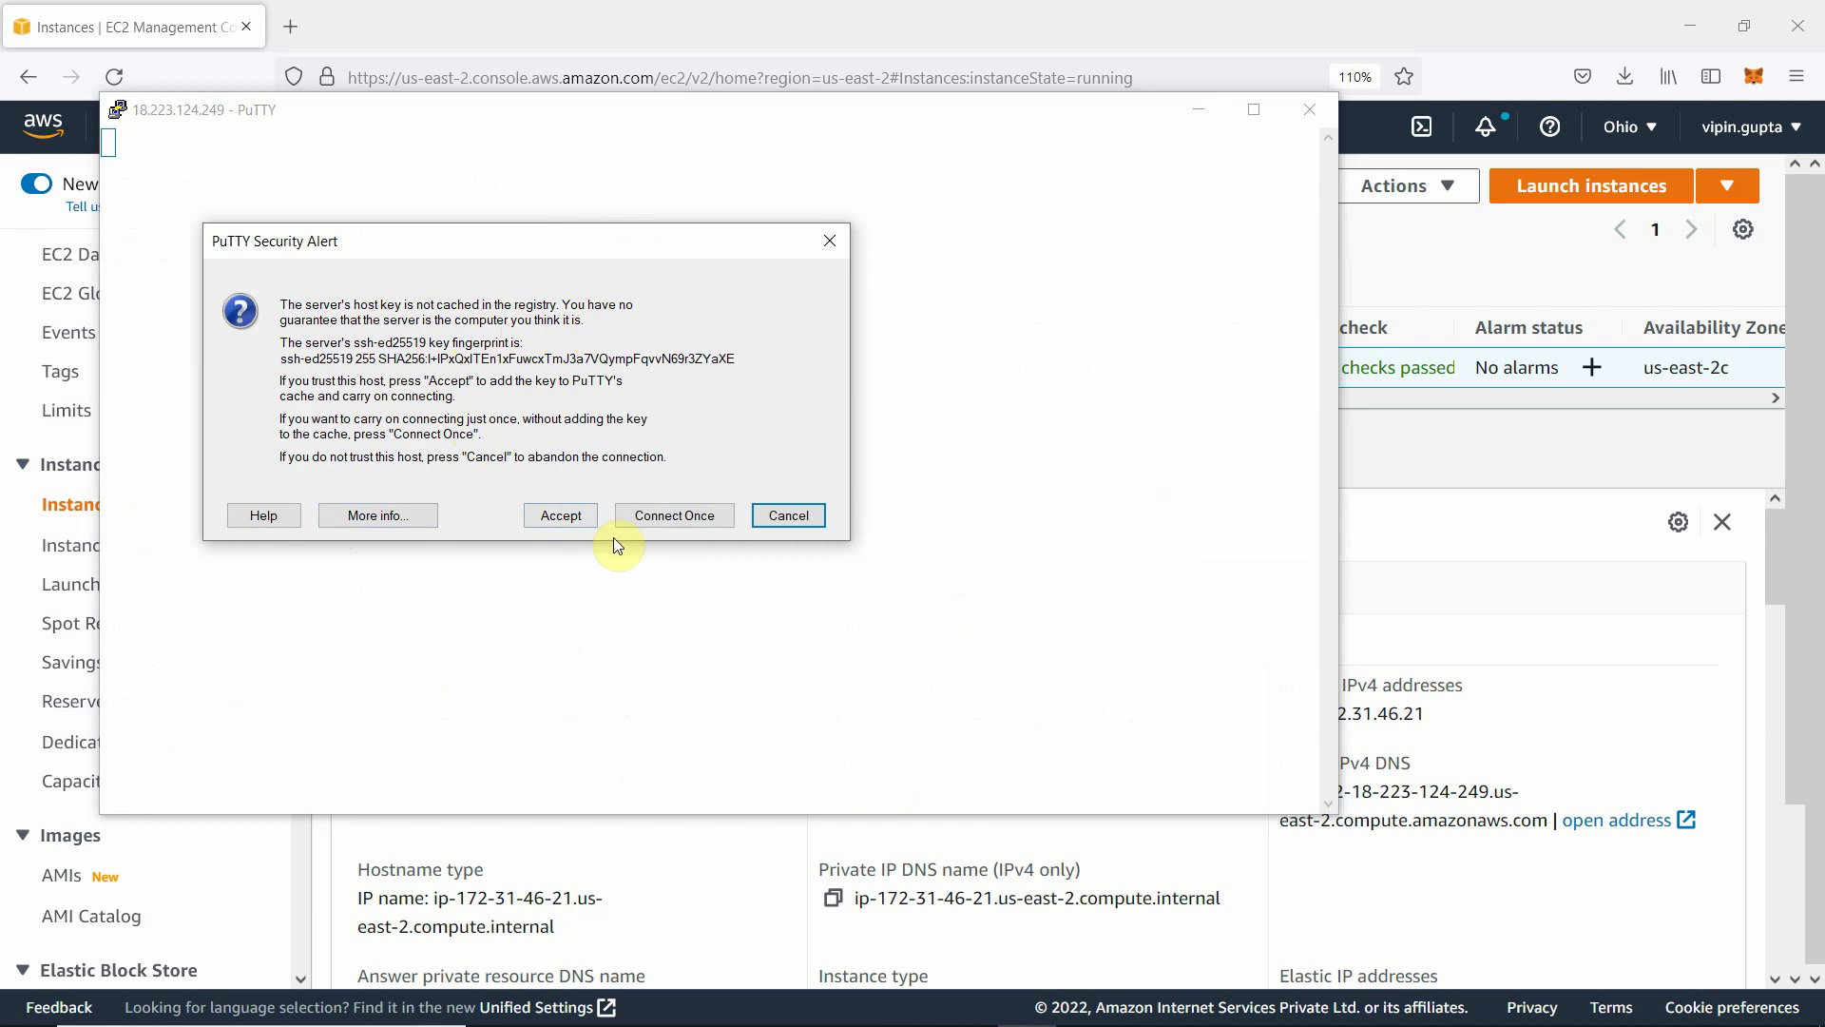
pyautogui.click(570, 516)
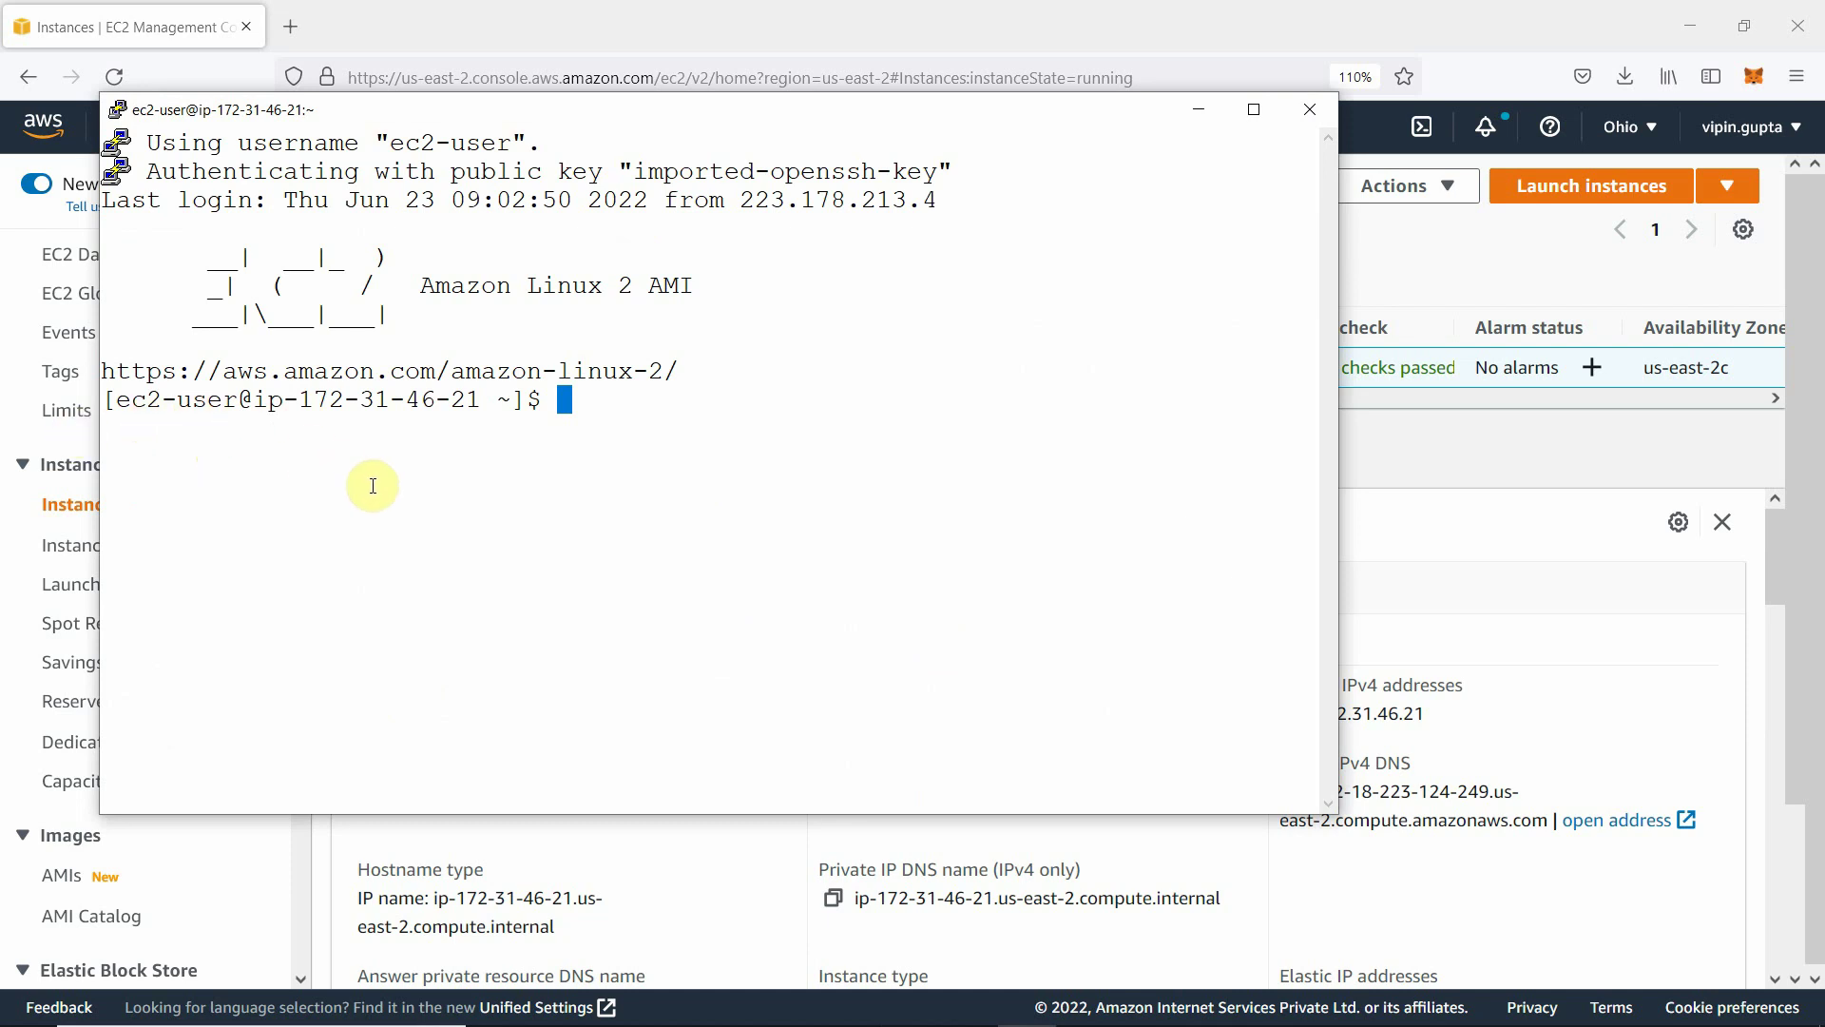
pyautogui.write('pwd')
pyautogui.press('Return')
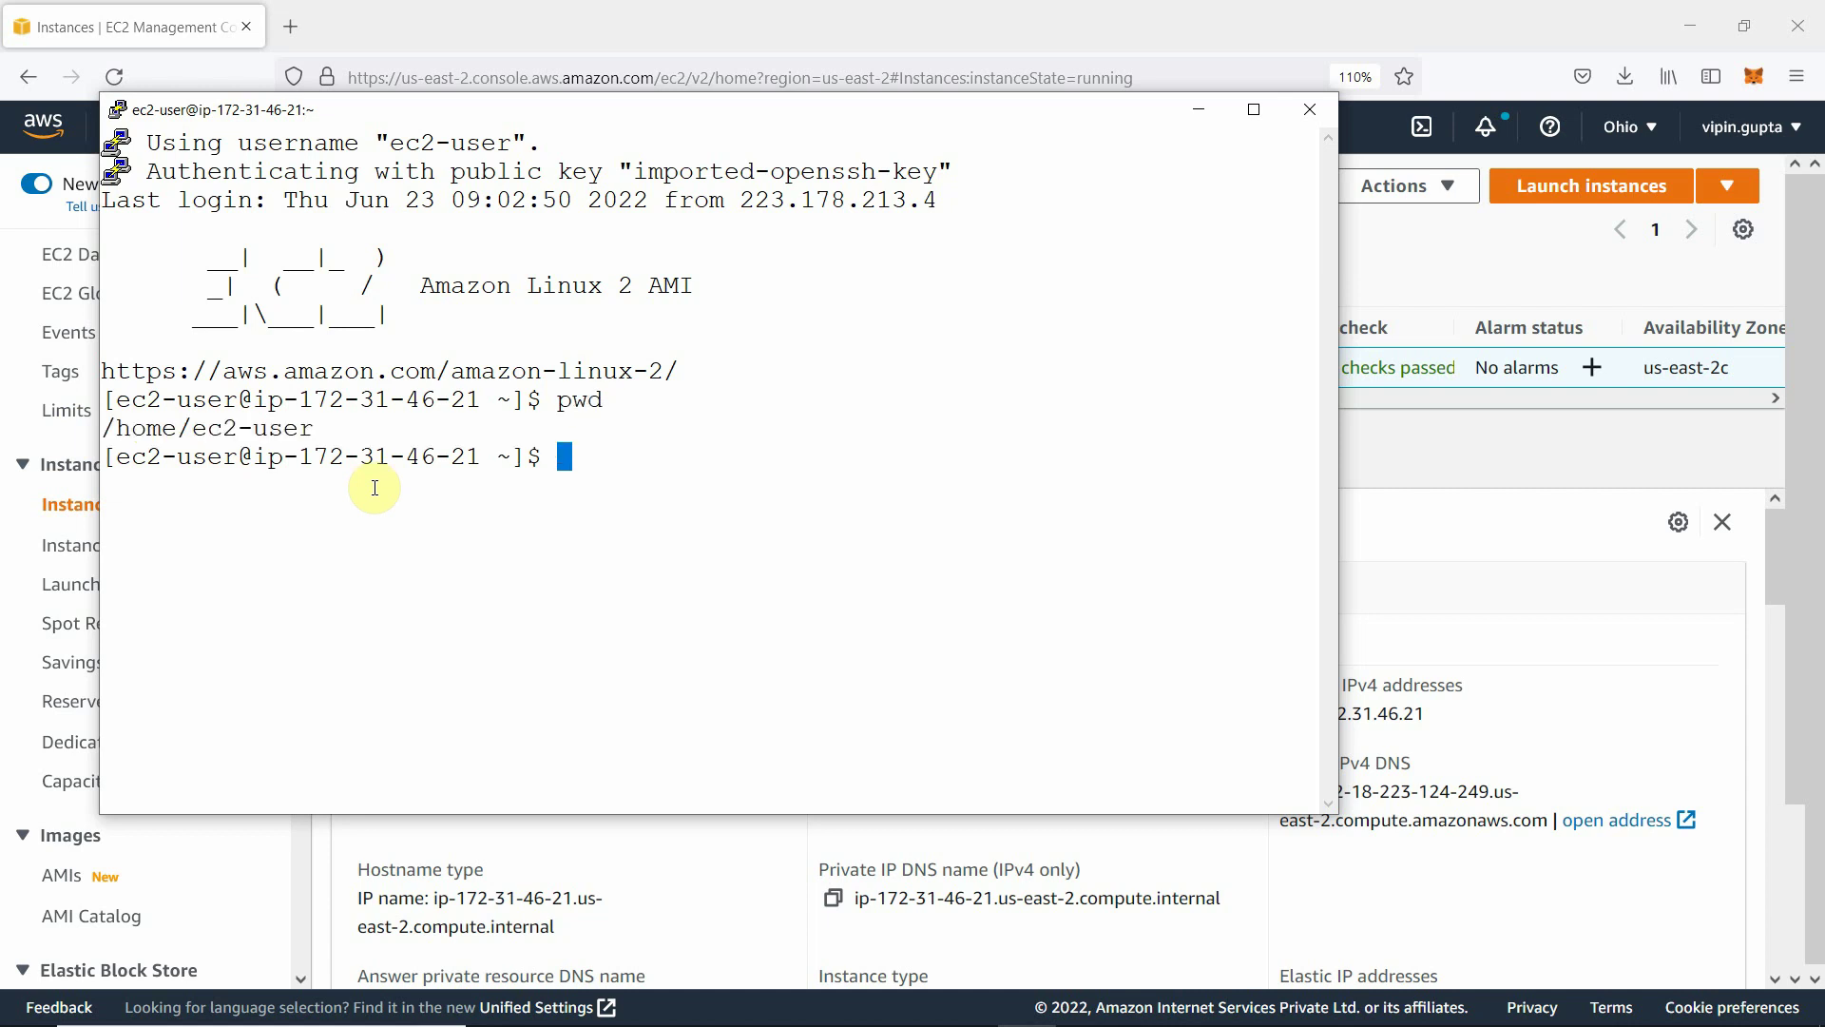